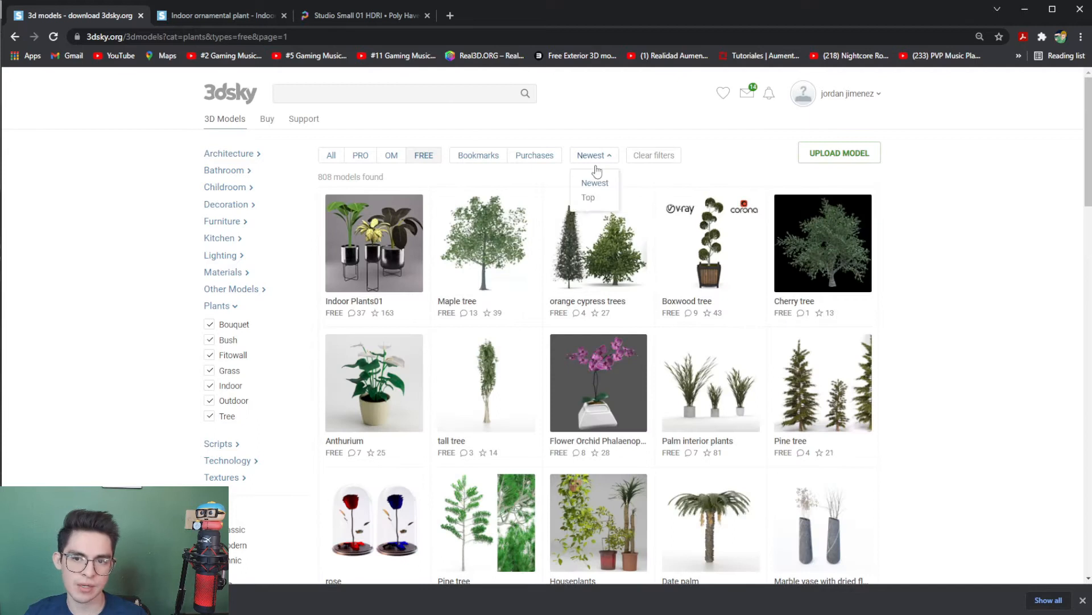
- Browse the free plant models on 3dsky and view the indoor ornamental plant's page
scroll(935, 327, down, 2)
scroll(935, 327, up, 2)
click(226, 18)
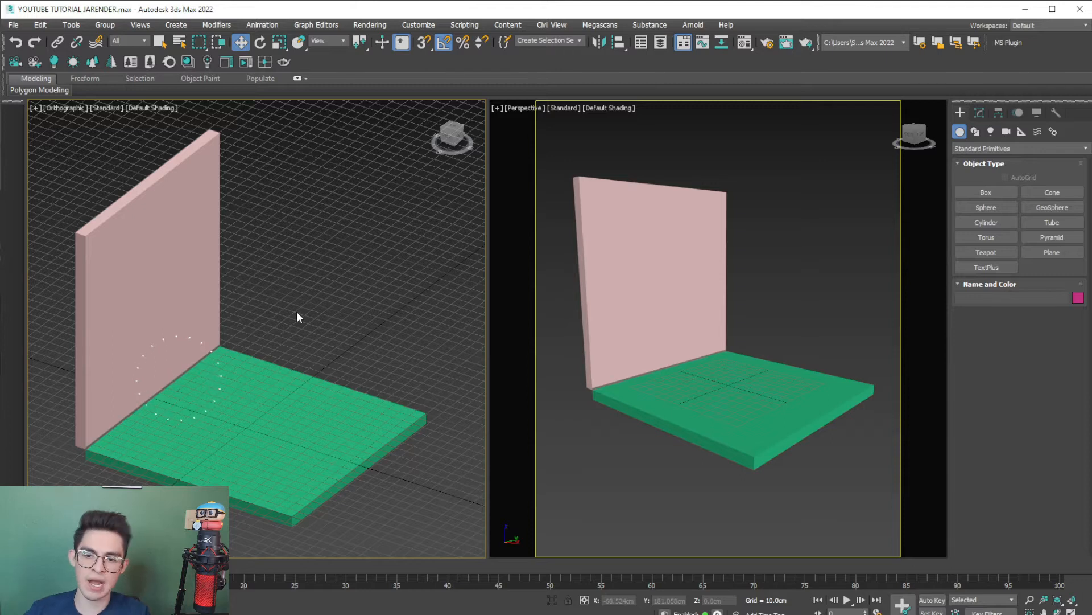
- Switch to 3ds Max and merge plant.max from the plant folder, accepting the missing DLLs and placing the plant on the floor by the wall
key(alt+Tab)
click(750, 353)
click(750, 278)
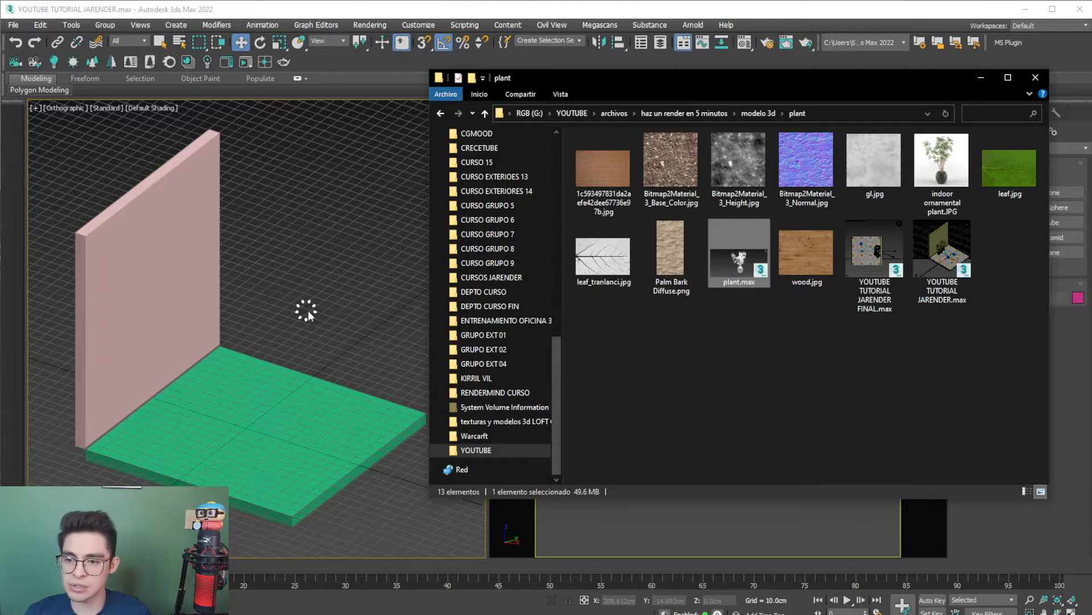
click(335, 333)
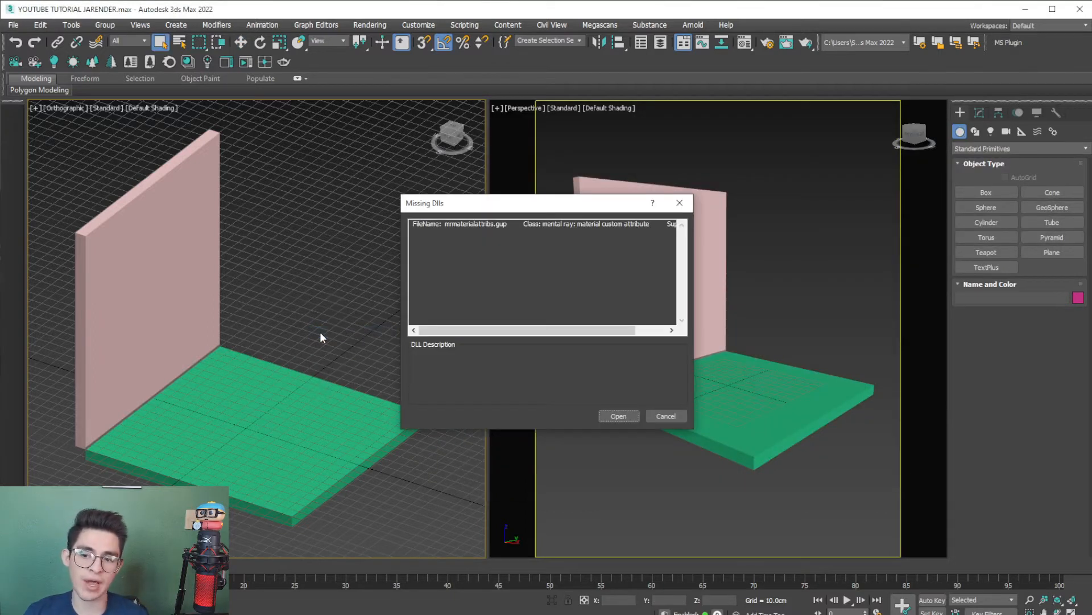
click(621, 420)
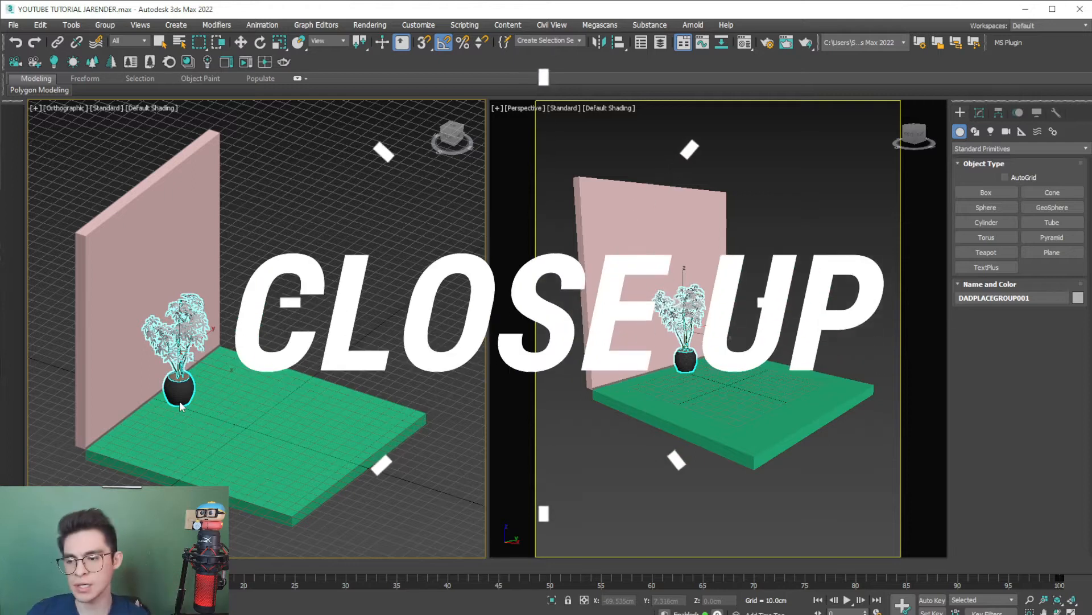
key(w)
click(317, 311)
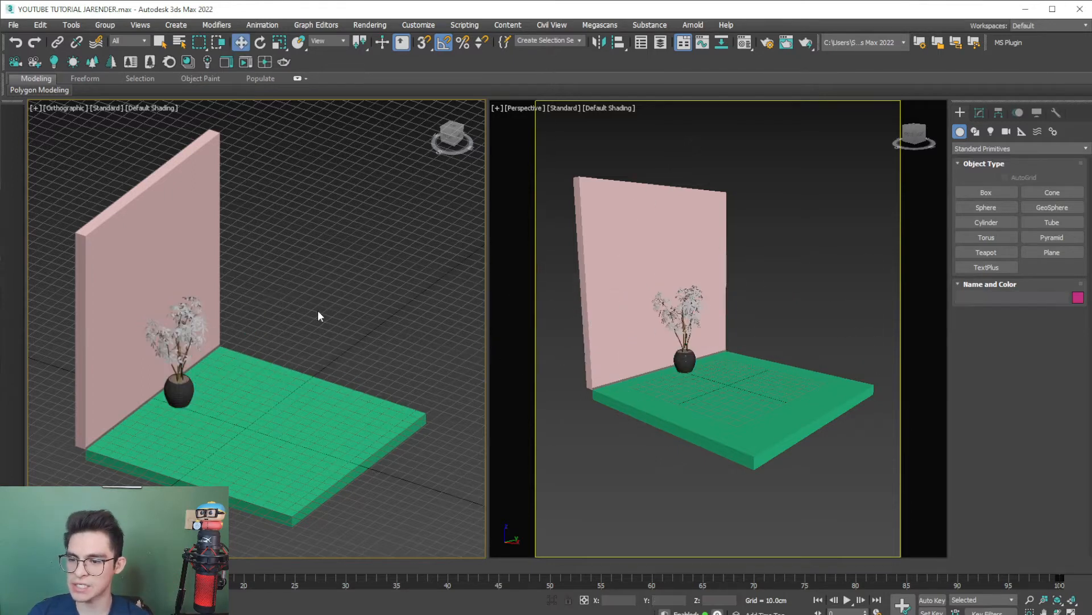
- Clone the plant group in the top view, placing the duplicate along the wall beside the original
middle_drag(193, 395, 301, 373)
click(285, 353)
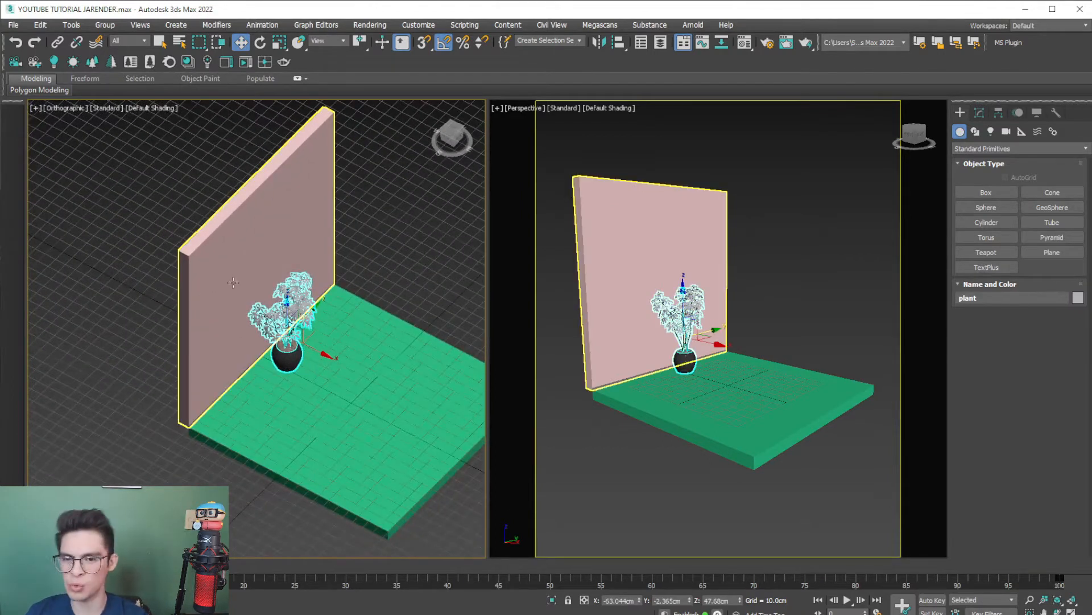
alt+middle_drag(311, 320, 325, 307)
click(452, 130)
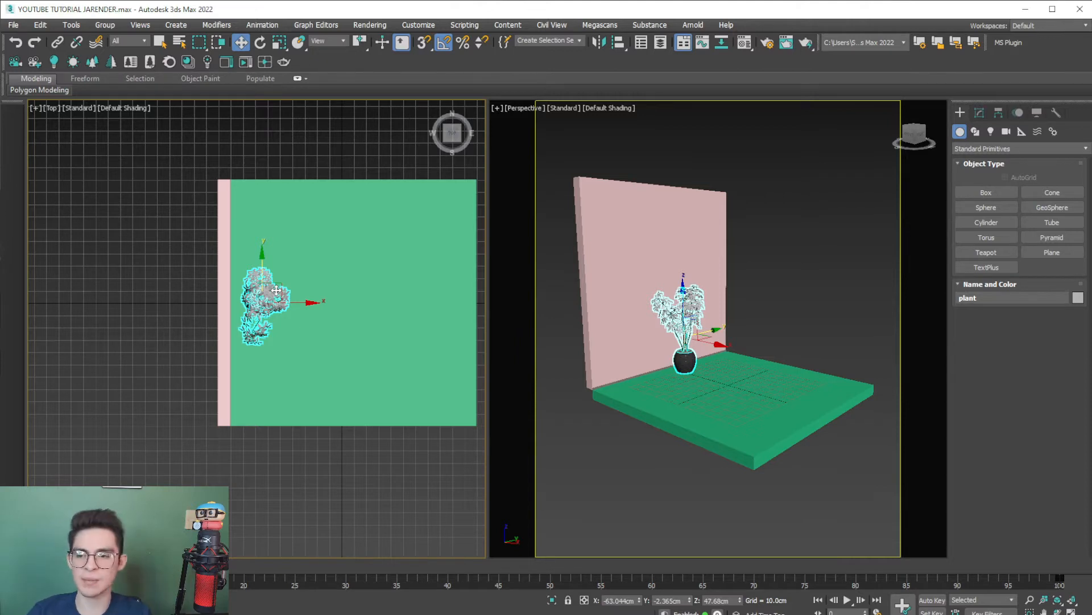
scroll(262, 275, up, 5)
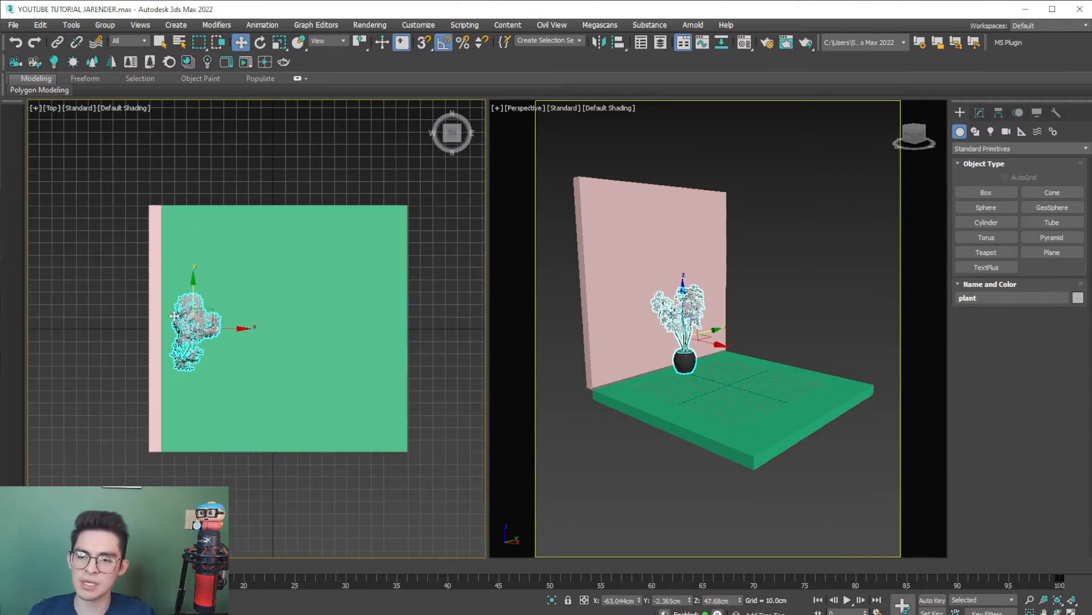
middle_drag(185, 321, 157, 329)
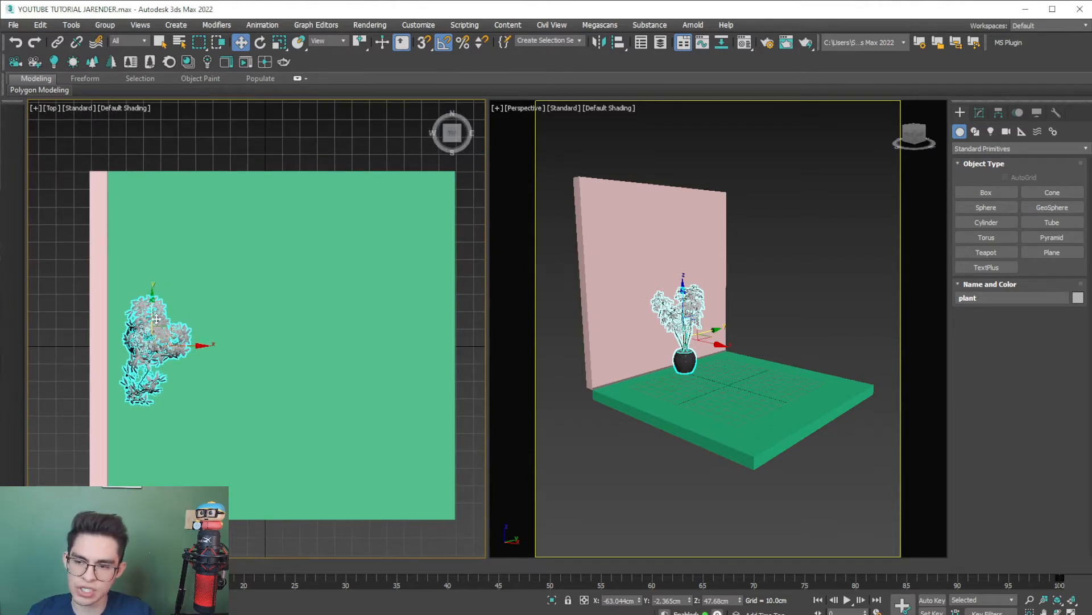
mouse_move(155, 319)
shift+mouse_down()
mouse_move(155, 236)
mouse_move(177, 249)
mouse_move(154, 319)
mouse_move(154, 403)
mouse_move(197, 393)
mouse_move(234, 407)
shift+mouse_up()
click(529, 373)
click(549, 371)
- Rotate a cloned plant for variation and arrange the plants as a row of three along the wall
click(260, 44)
click(162, 249)
drag(185, 231, 138, 204)
key(w)
scroll(151, 262, up, 3)
alt+middle_drag(151, 262, 238, 363)
drag(342, 268, 322, 273)
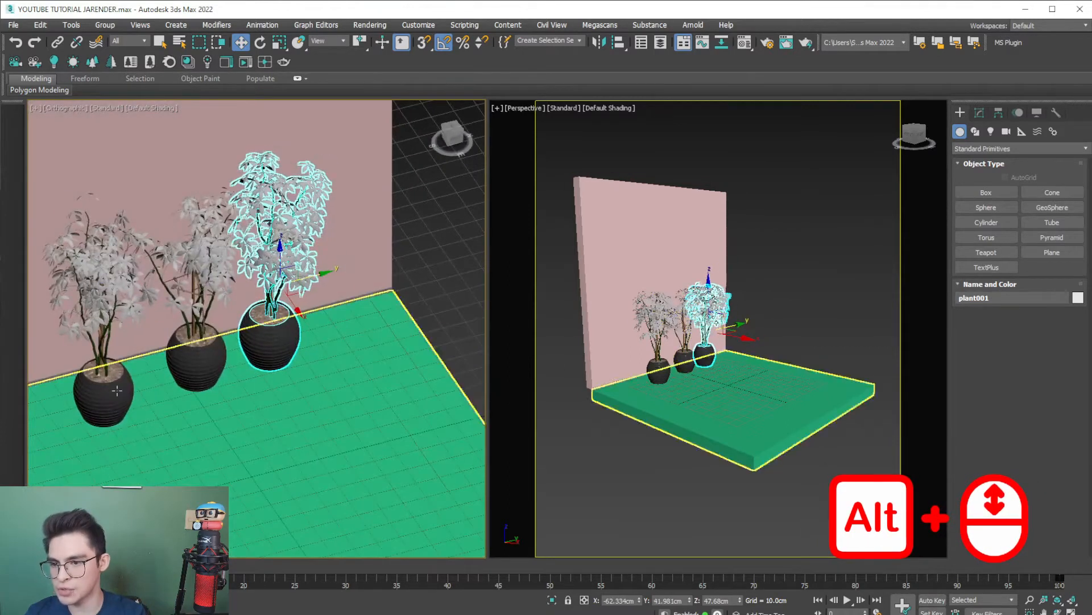
- Move the outer plant nearest the wall's open end closer to the middle plant
click(118, 298)
drag(125, 324, 148, 317)
alt+middle_drag(216, 387, 236, 412)
- Uniformly scale down the two outer plants together so they are smaller than the middle one
alt+middle_drag(228, 370, 249, 368)
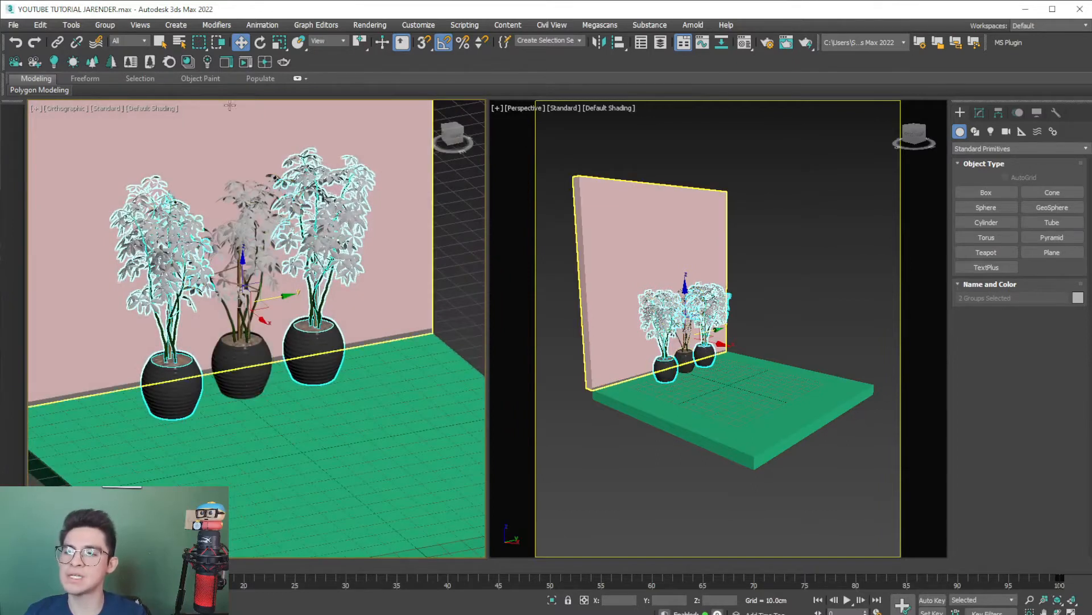
click(279, 44)
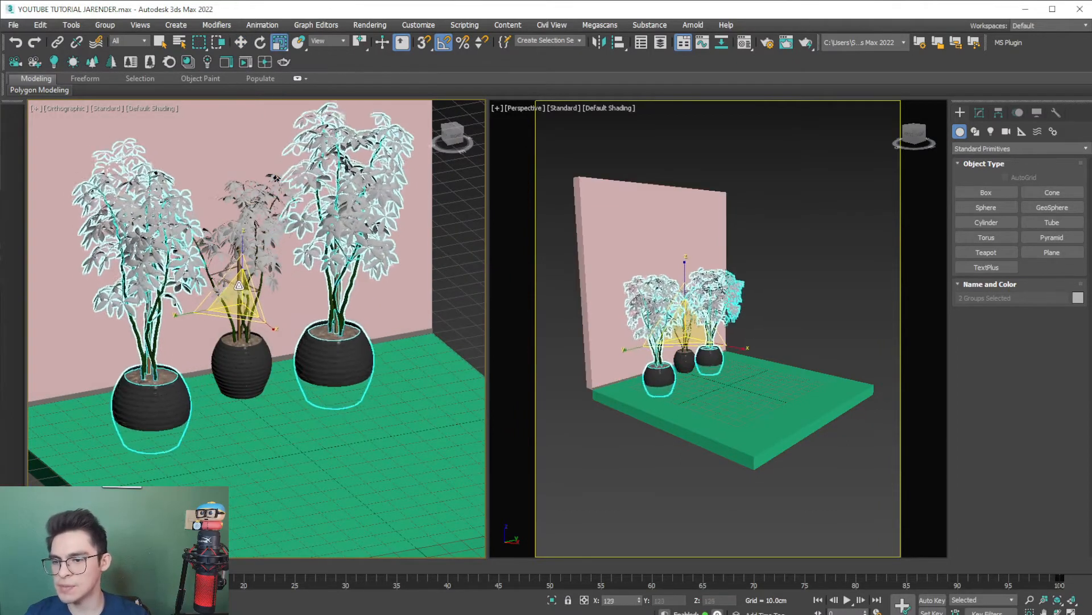
drag(240, 300, 239, 315)
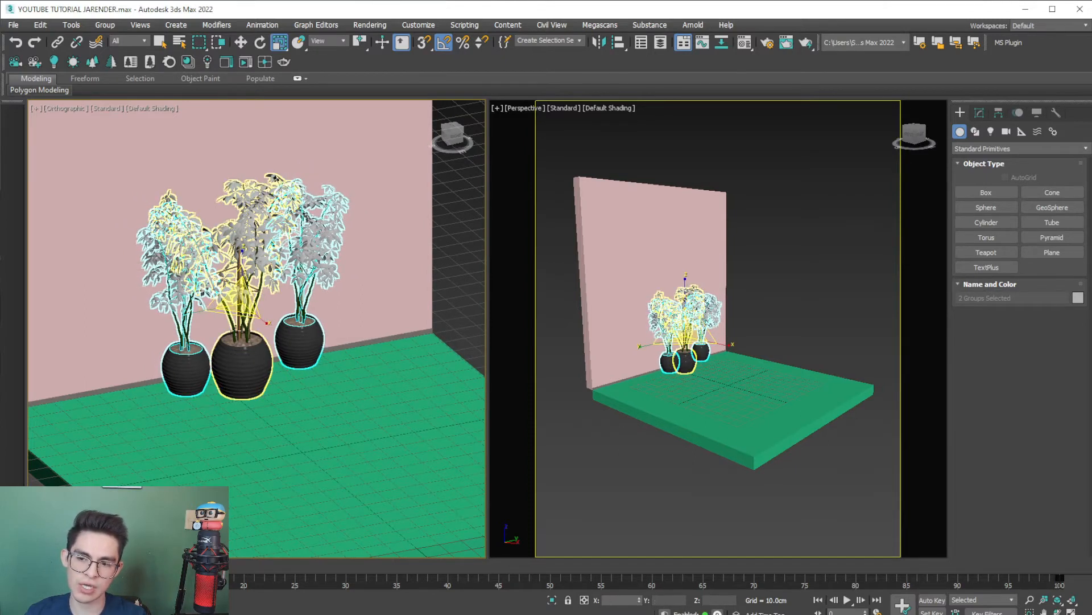
- Lower the two scaled outer plants vertically in the right view until their pots rest on the floor slab
click(459, 139)
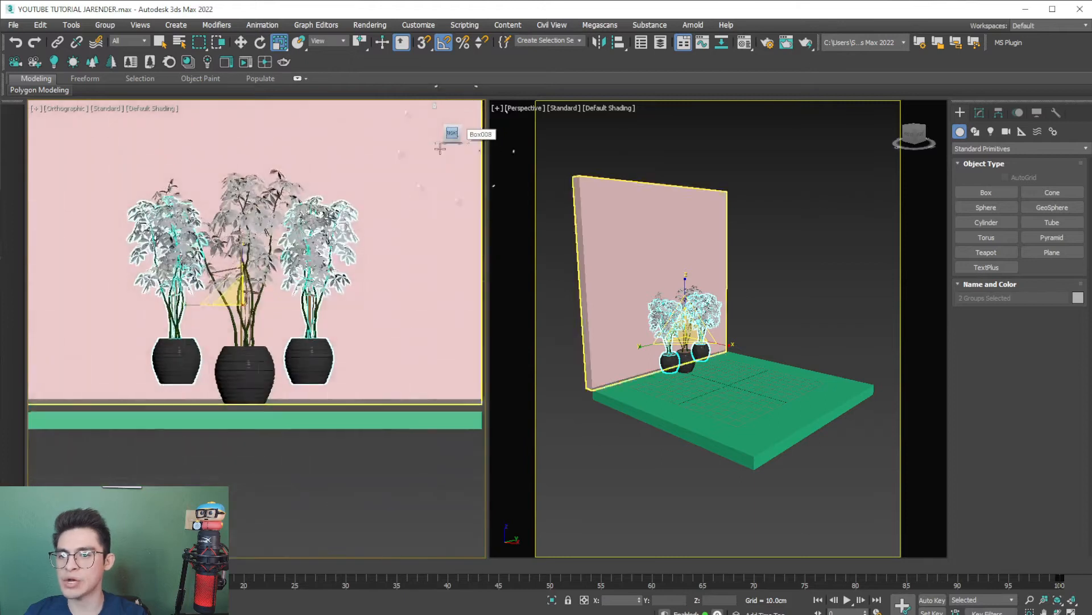
key(w)
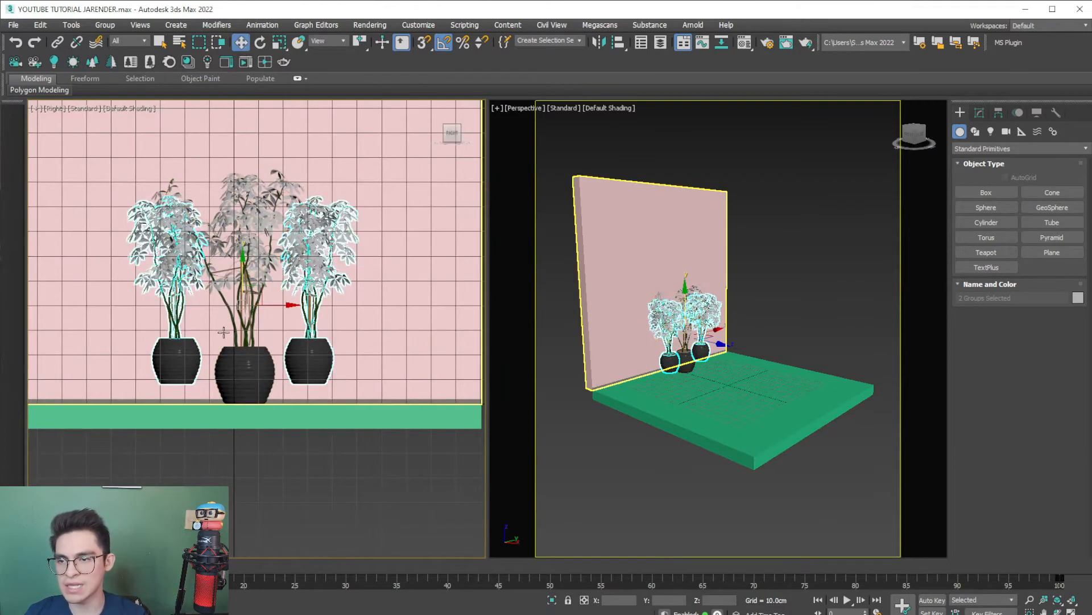
scroll(140, 380, up, 3)
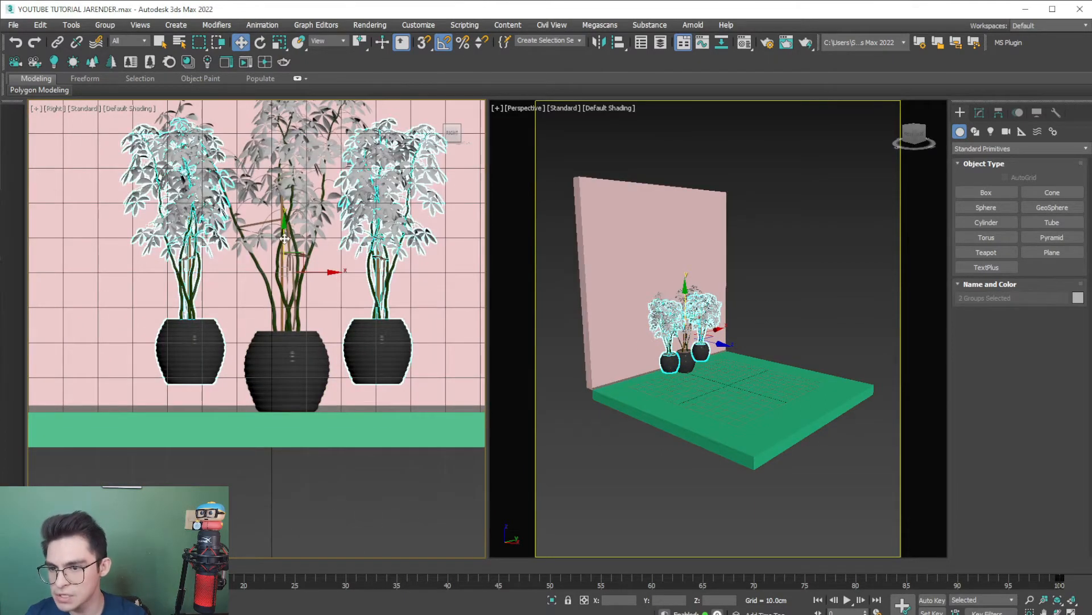
scroll(287, 449, up, 4)
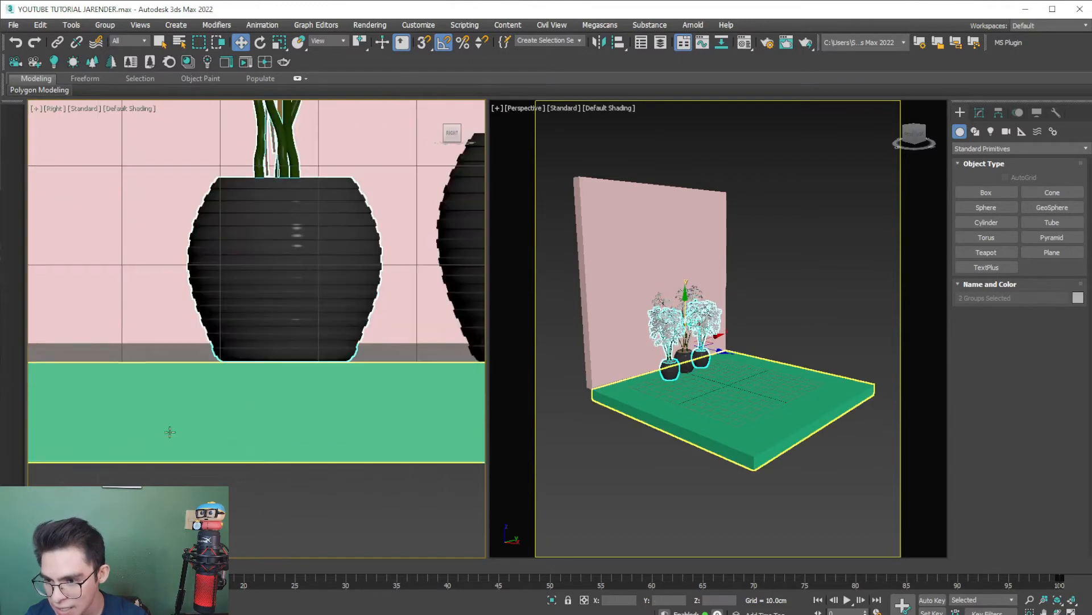
scroll(294, 357, up, 5)
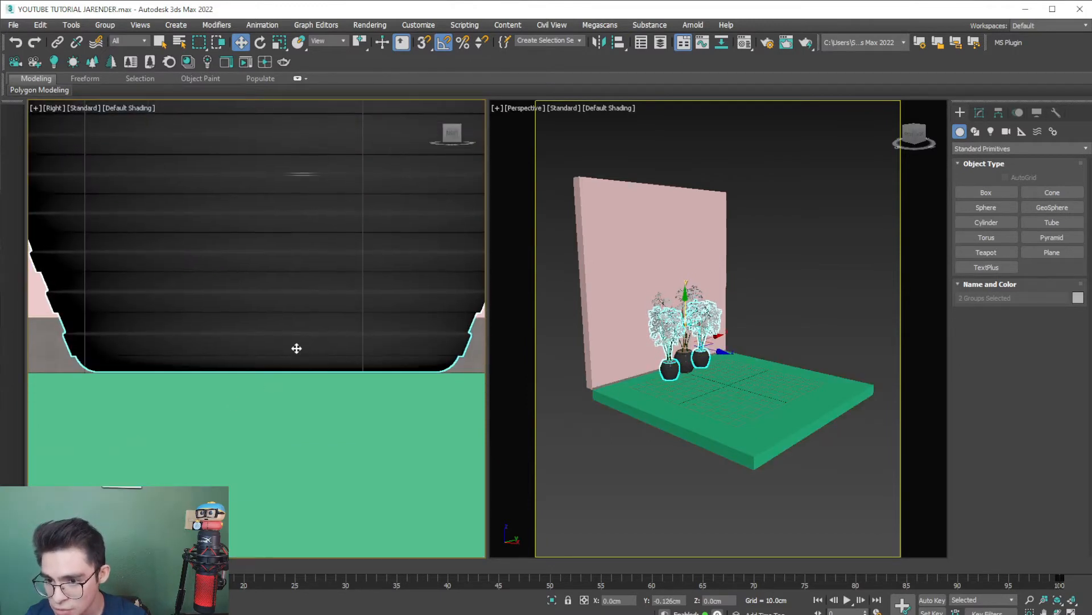
scroll(296, 349, down, 10)
alt+middle_drag(281, 390, 305, 360)
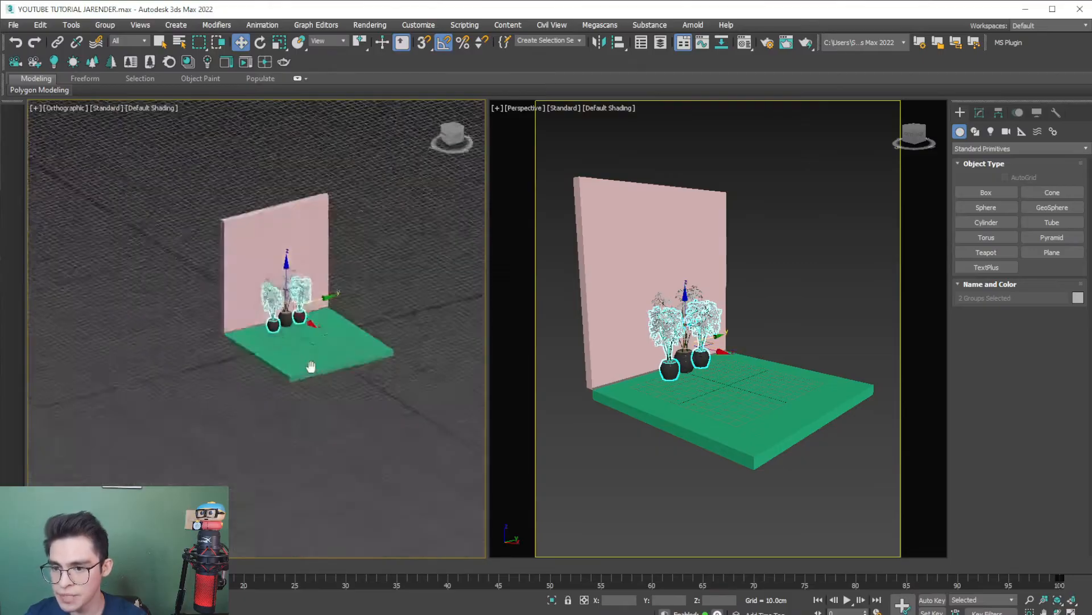
scroll(231, 348, up, 5)
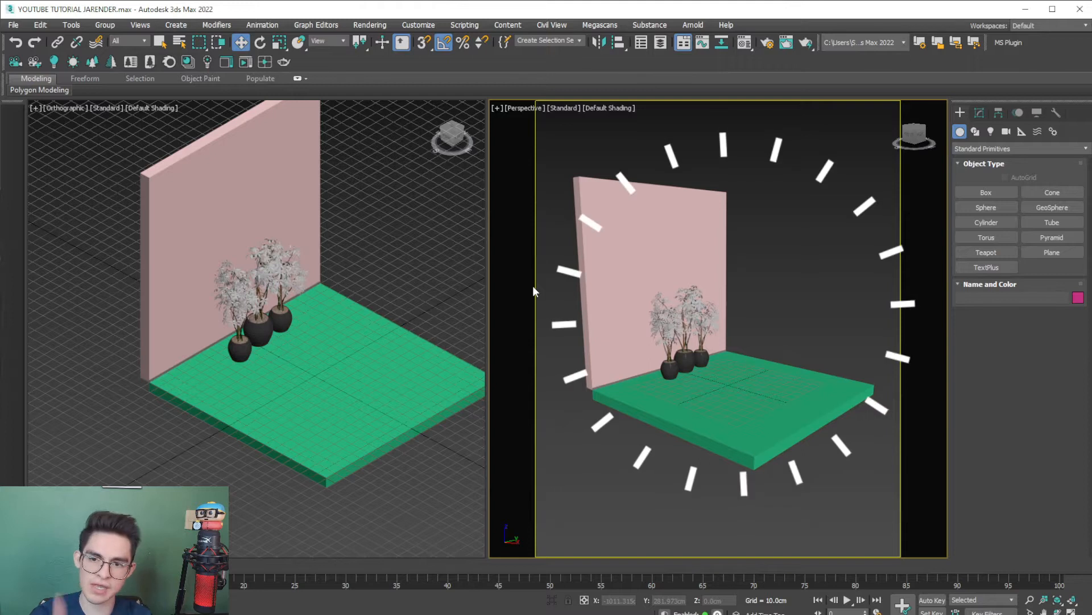
- Frame the three plants as a close-up in the perspective view, seen at a slight angle around the middle plant
click(671, 370)
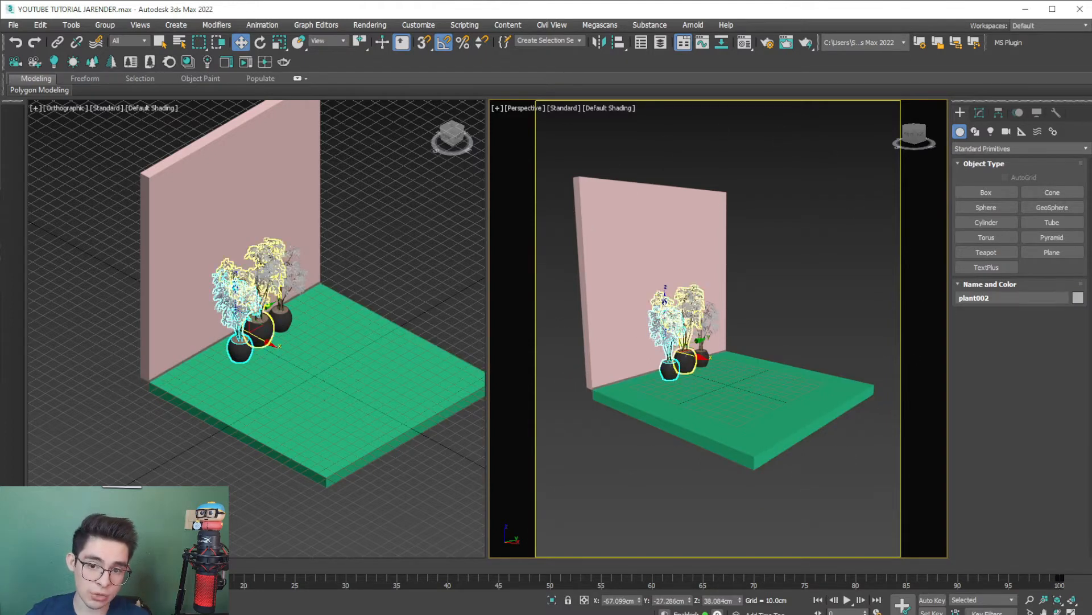
click(693, 315)
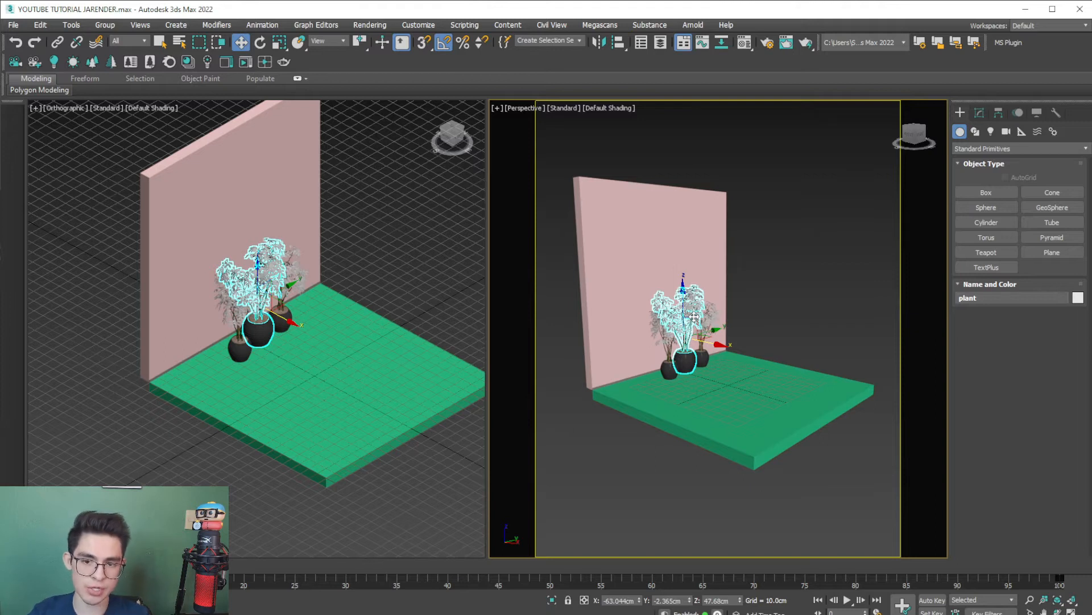
scroll(695, 316, up, 5)
alt+middle_drag(694, 317, 597, 290)
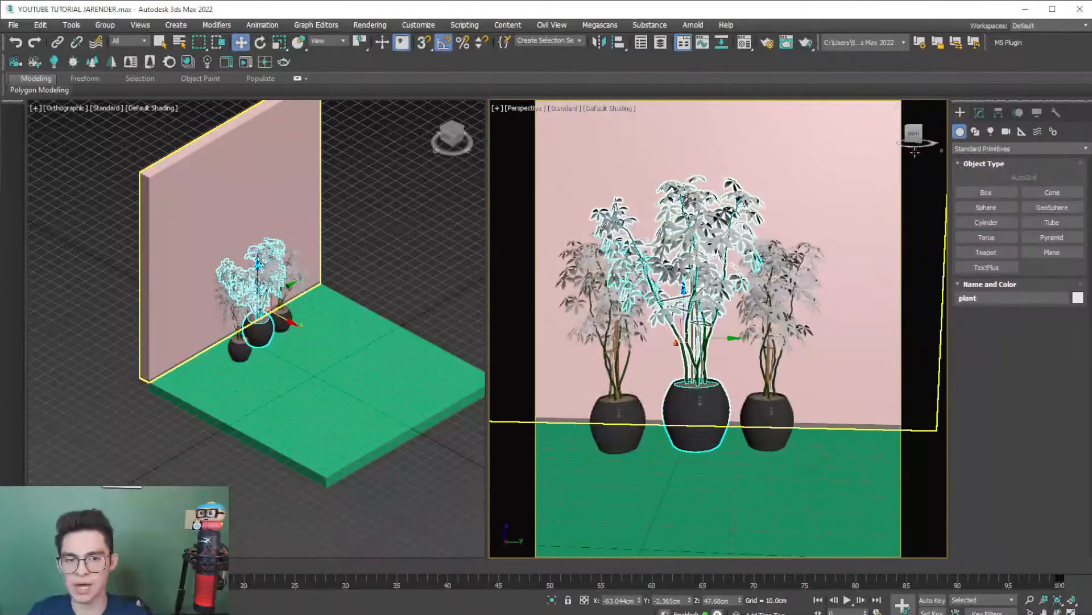
click(914, 134)
middle_drag(866, 146, 894, 166)
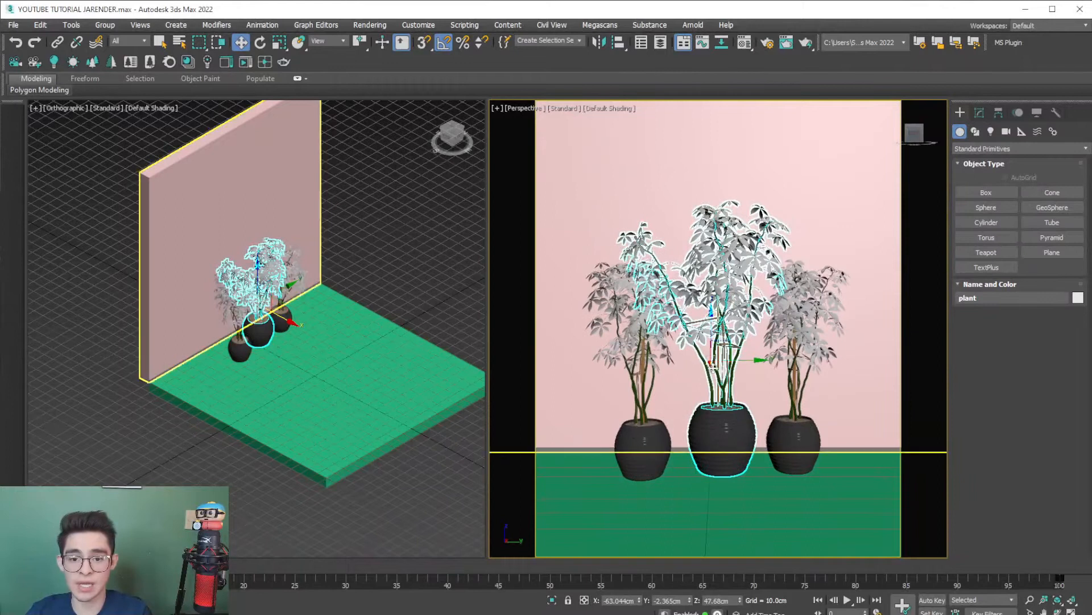
alt+middle_drag(766, 390, 700, 410)
middle_drag(723, 408, 707, 434)
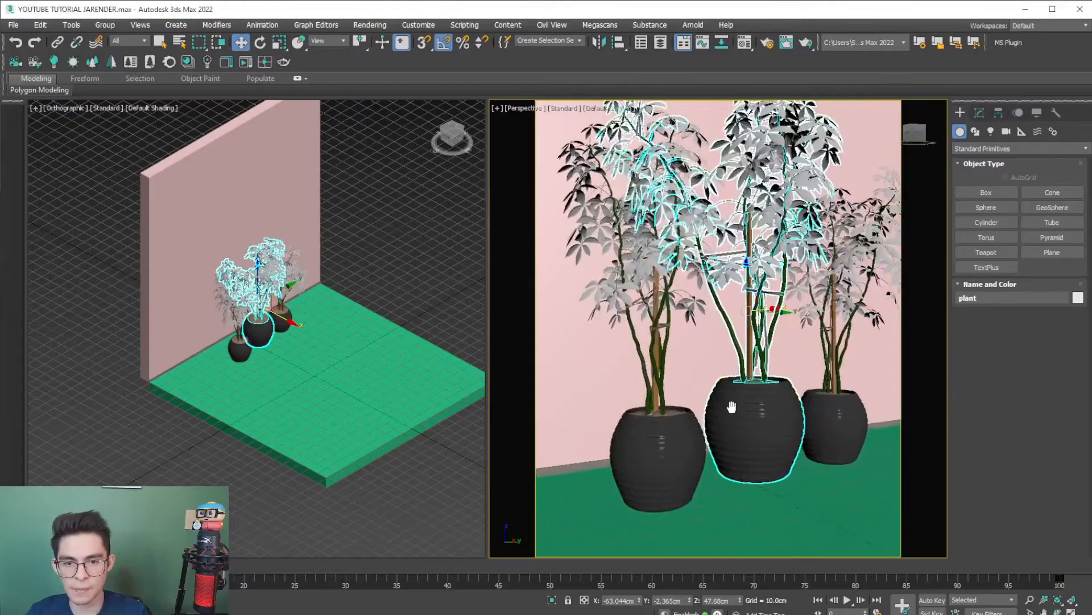
scroll(711, 440, down, 2)
scroll(711, 440, up, 2)
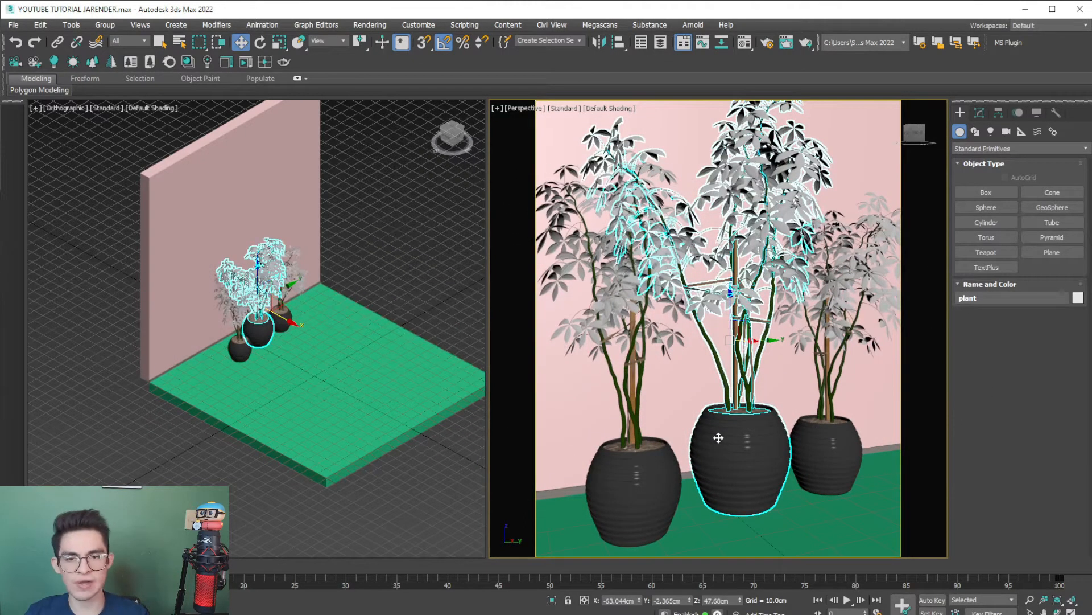
- Create a Corona Camera from the current perspective view
drag(4, 64, 271, 202)
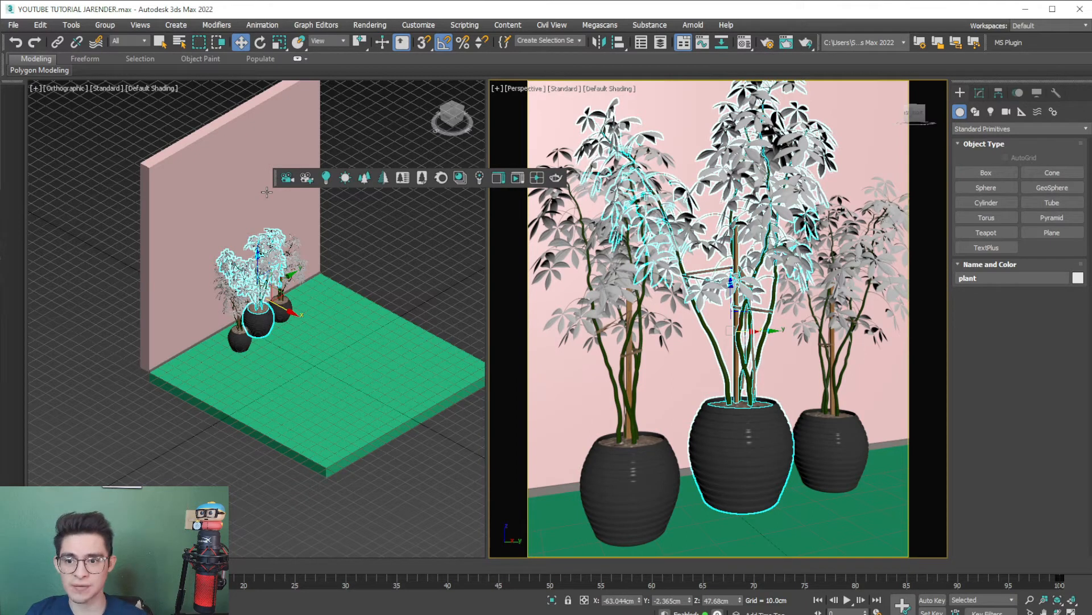
click(308, 178)
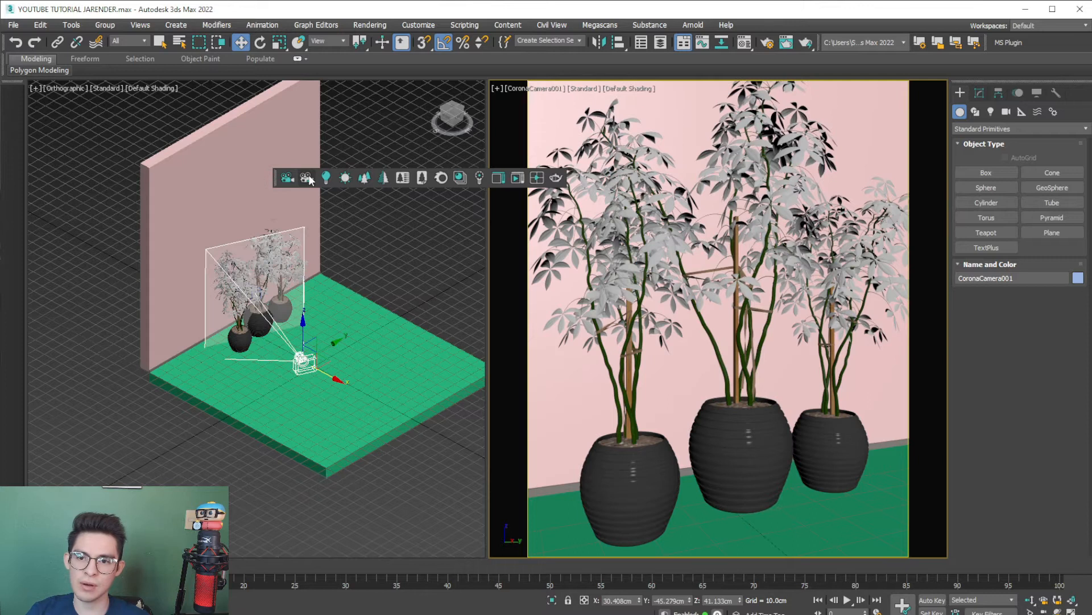
drag(277, 178, 10, 61)
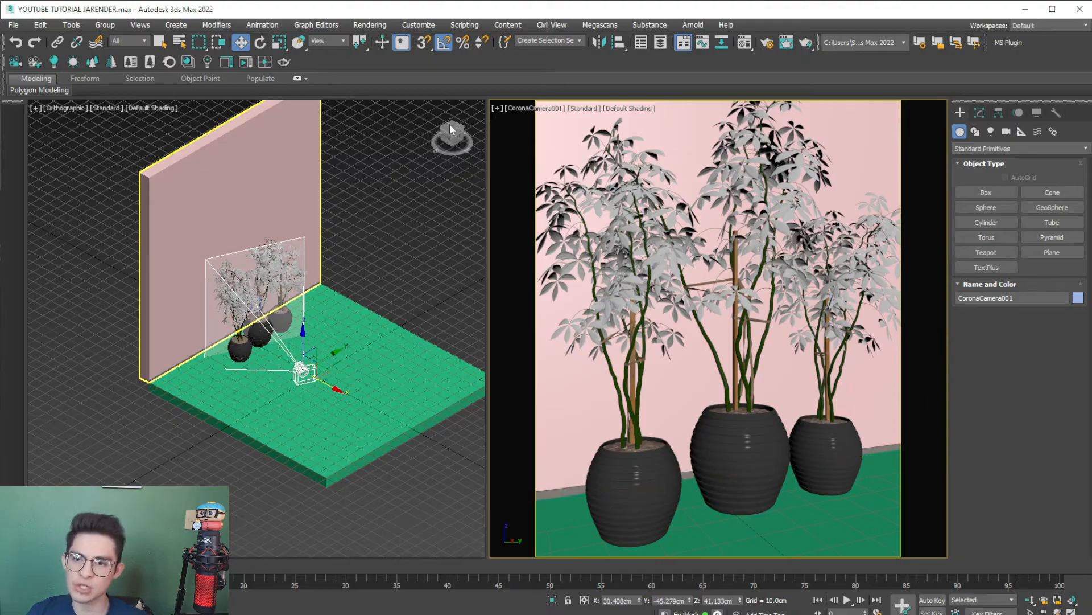
- Move the Corona camera slightly back from the plants, refine its framing to fit all three, and deselect it
click(450, 127)
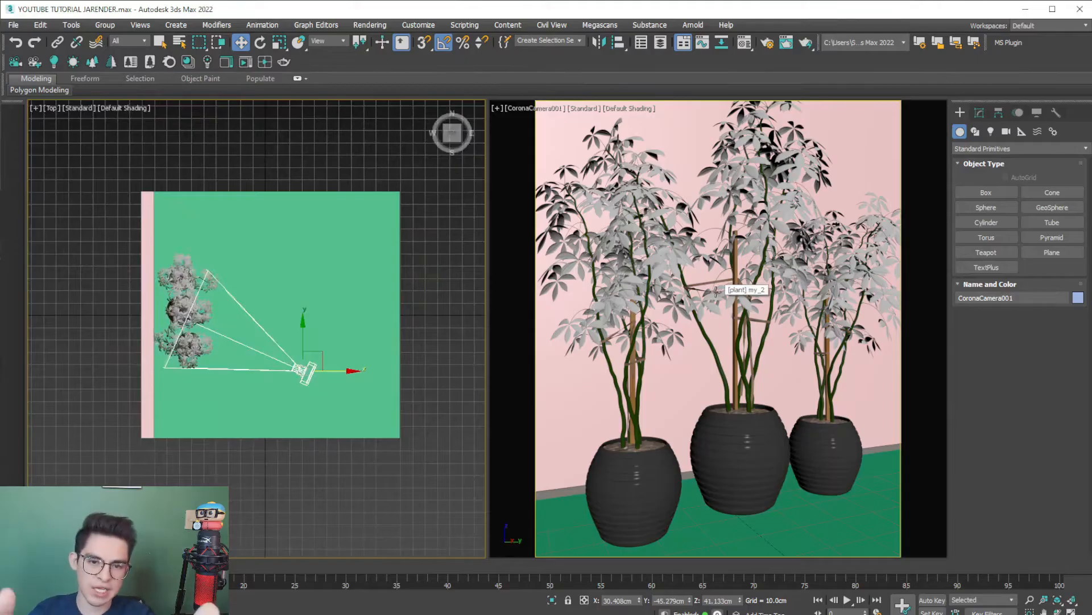
drag(292, 372, 309, 375)
mouse_move(788, 343)
middle_down()
mouse_move(773, 323)
mouse_move(774, 357)
middle_up()
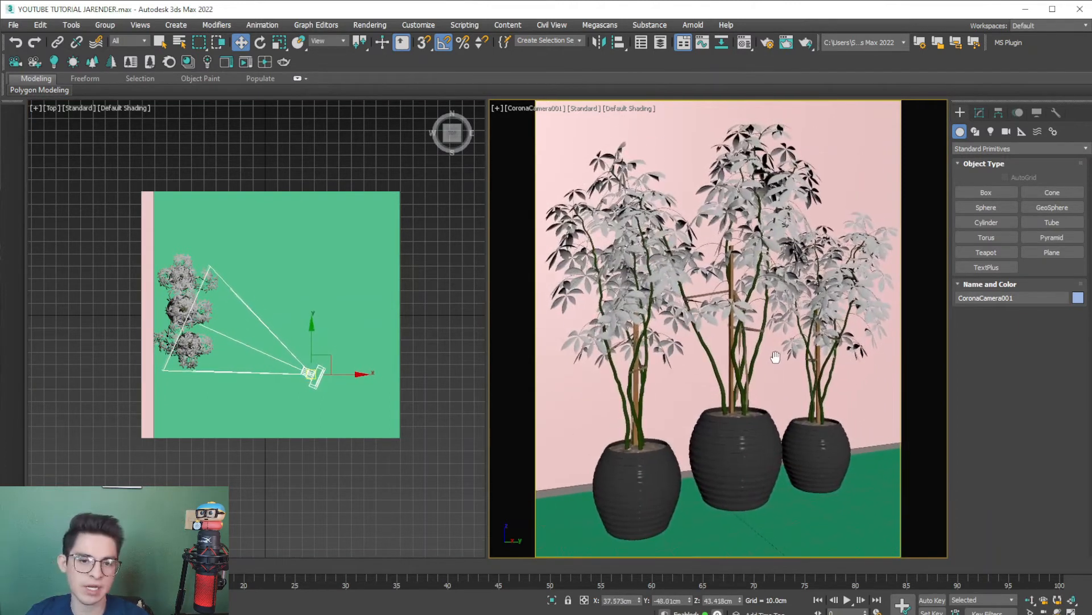
click(160, 42)
click(37, 245)
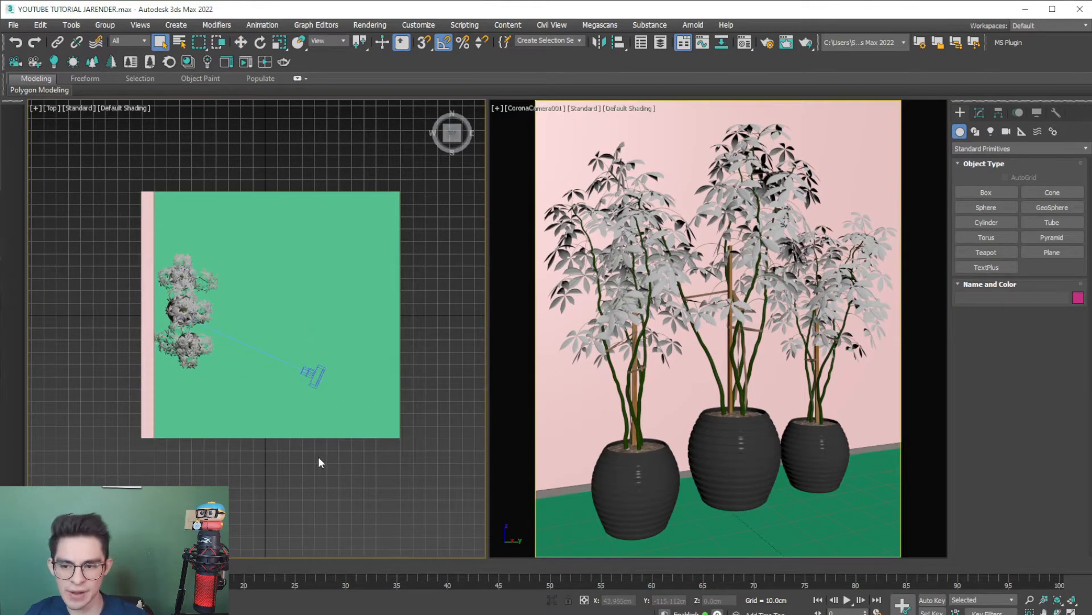
alt+middle_drag(293, 468, 215, 419)
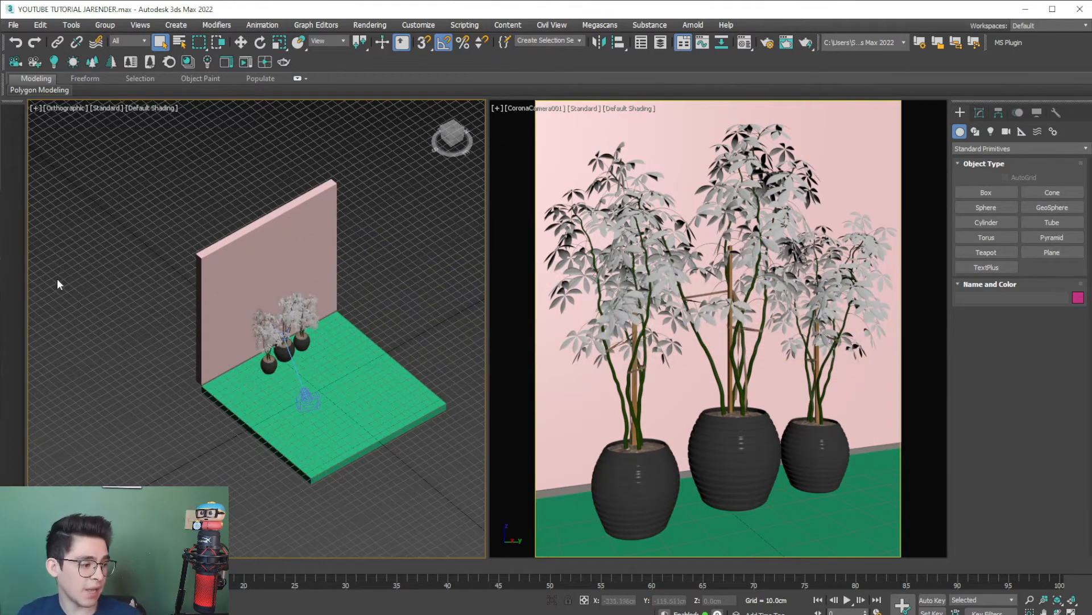
- Open the Corona Material Library and browse through its categories to the Ceramic Tiles materials
click(188, 61)
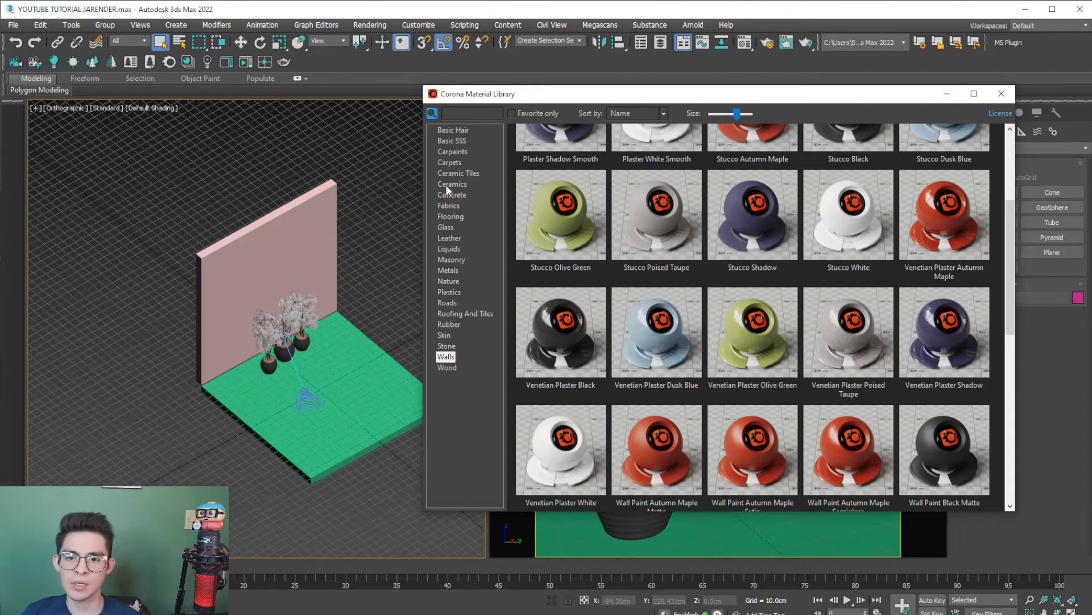
click(452, 152)
click(449, 238)
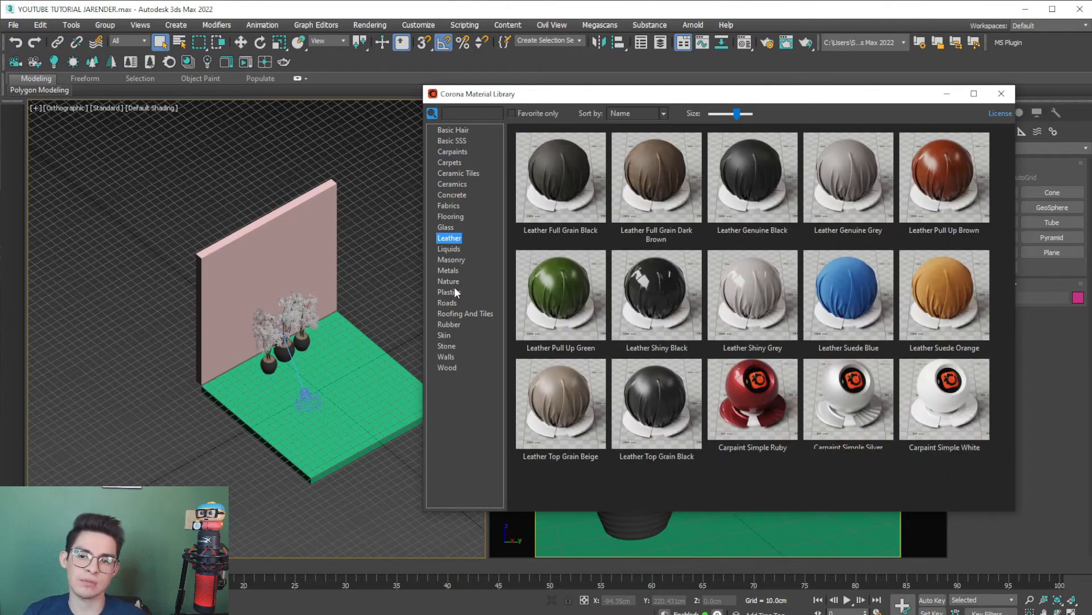
click(447, 313)
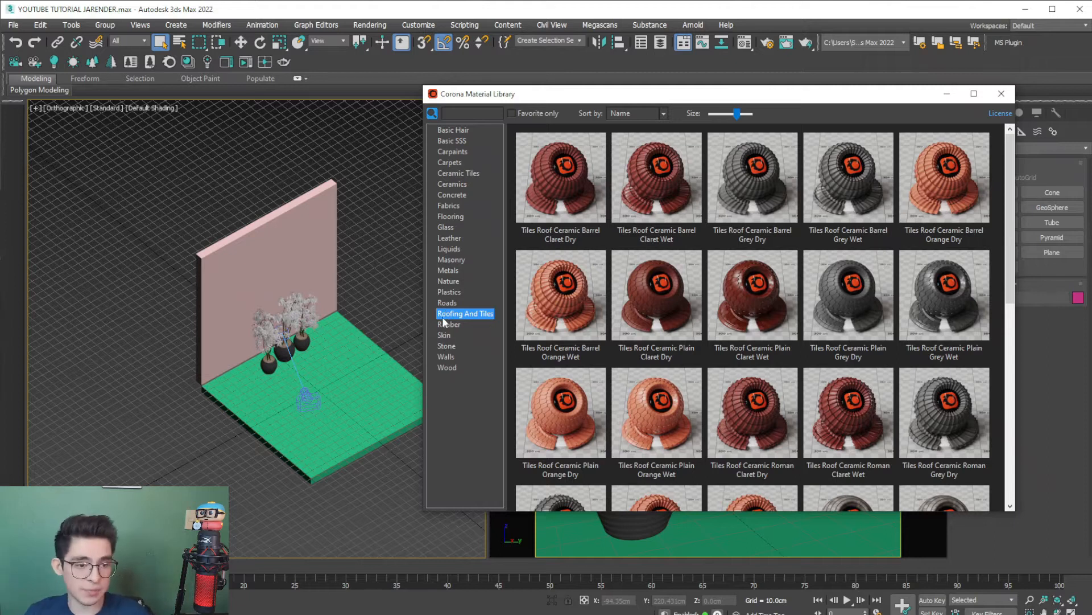
click(446, 227)
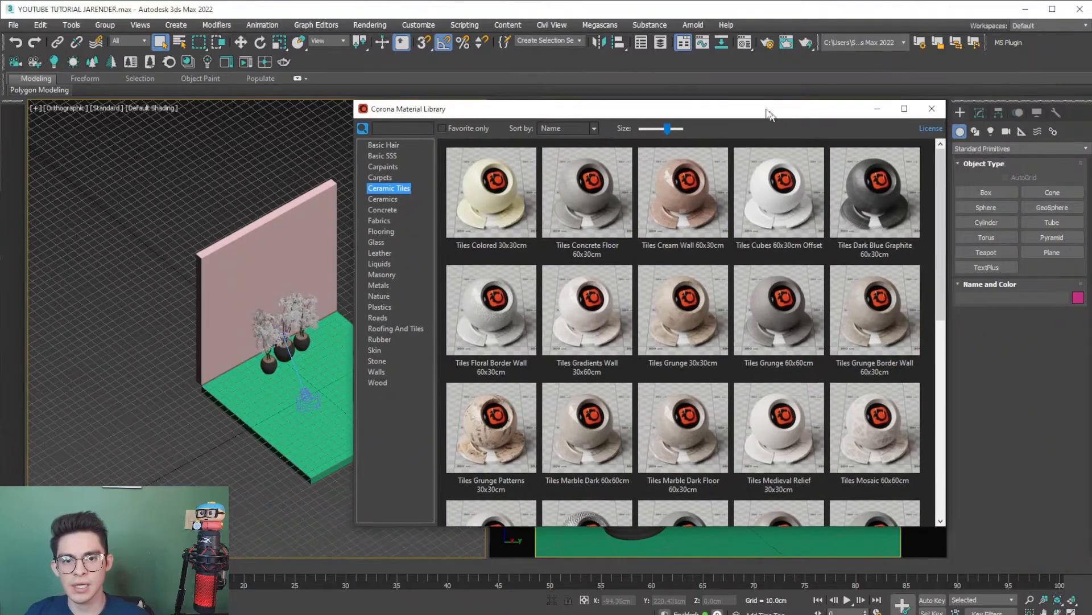
- Preview the Tiles Mosaic 60x60cm material and apply it to the floor slab
click(277, 417)
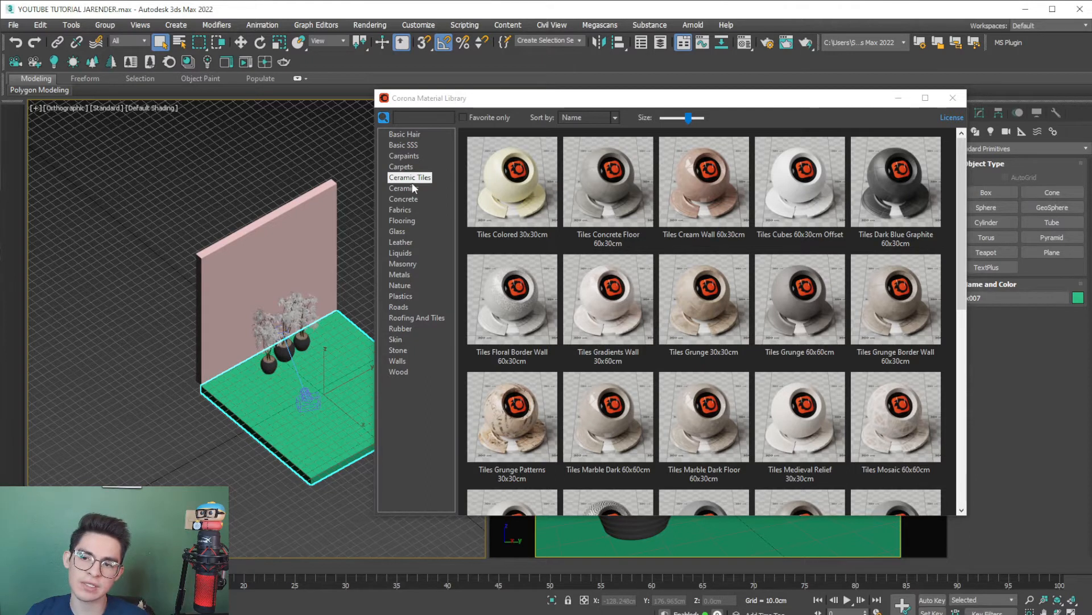
drag(962, 214, 957, 256)
double_click(885, 318)
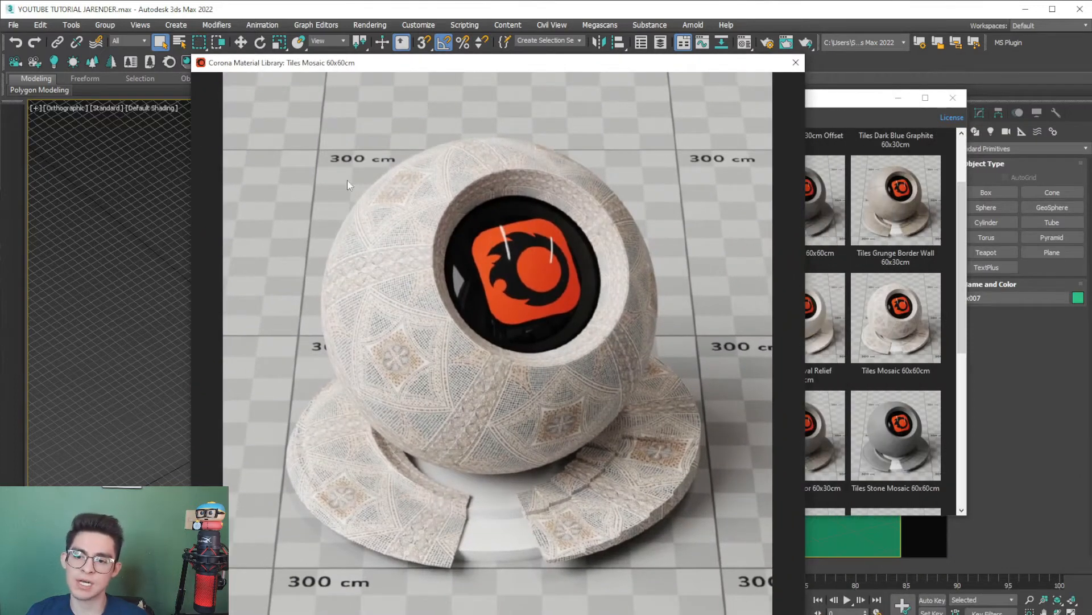
click(796, 63)
drag(418, 454, 356, 433)
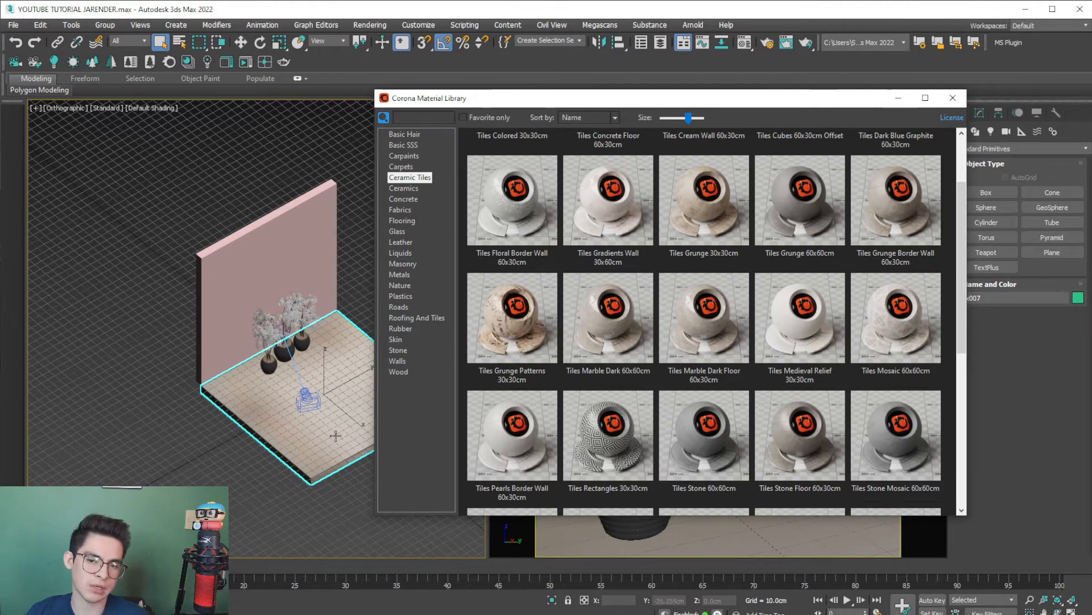
- Apply the Venetian Plaster Olive Green material from the Walls category to the back wall
click(207, 380)
scroll(206, 376, up, 2)
middle_drag(216, 358, 155, 401)
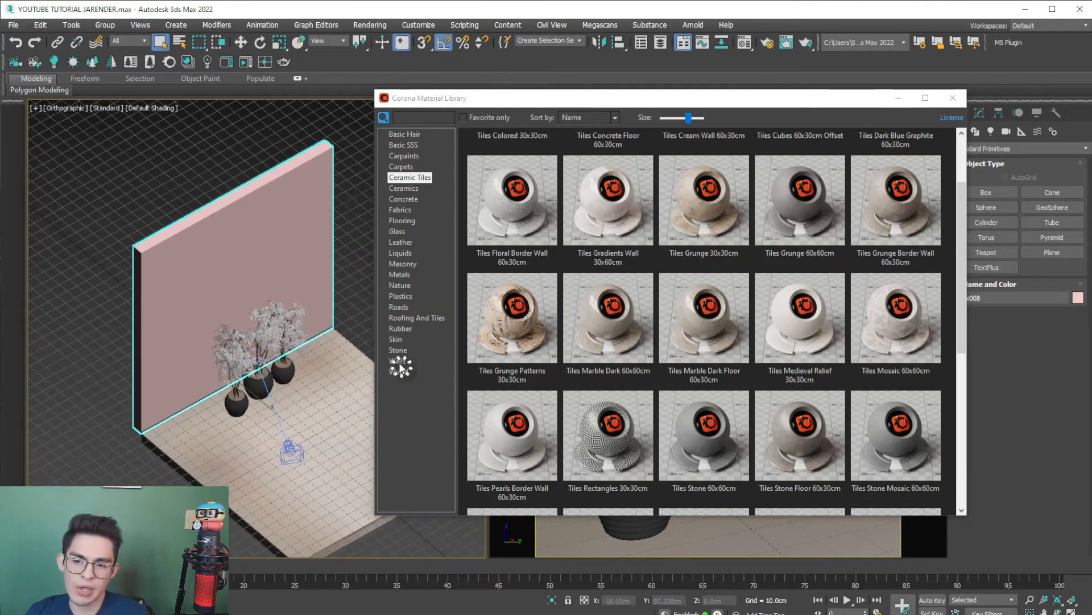
scroll(956, 301, down, 5)
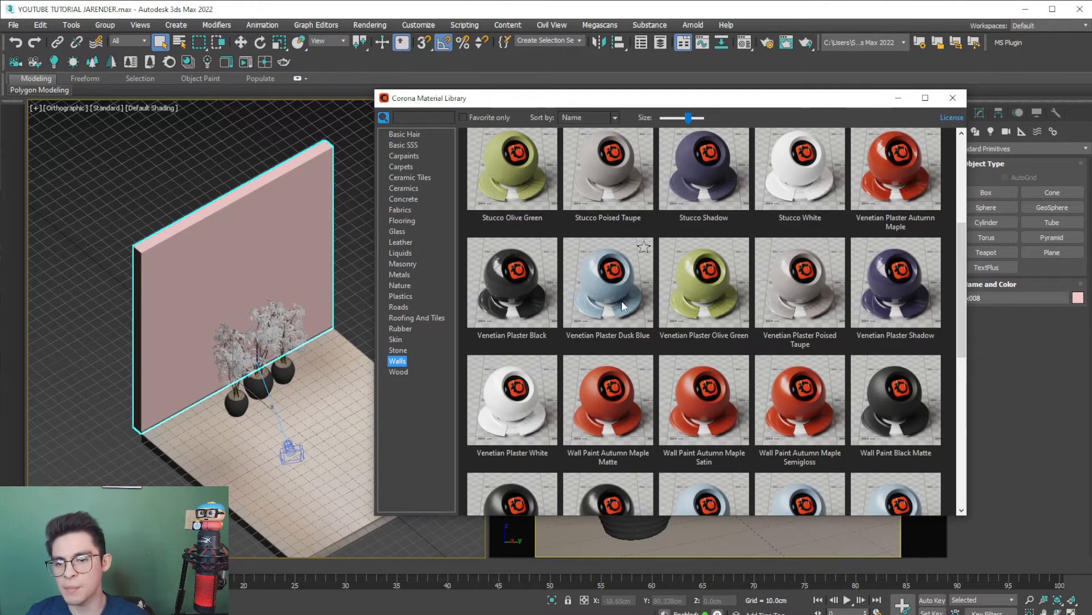
drag(693, 284, 250, 268)
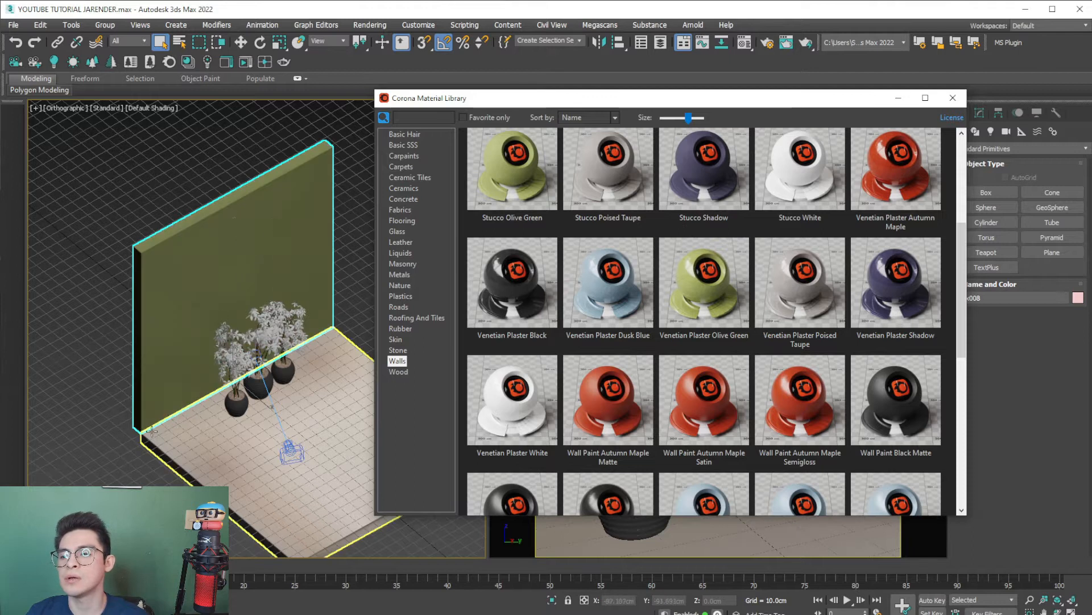
- Apply the Venetian Plaster Poised Taupe material to the baseboard, clear the selection and close the material library
scroll(118, 427, up, 6)
scroll(119, 427, up, 3)
click(118, 426)
drag(797, 280, 94, 432)
scroll(222, 374, down, 5)
click(238, 410)
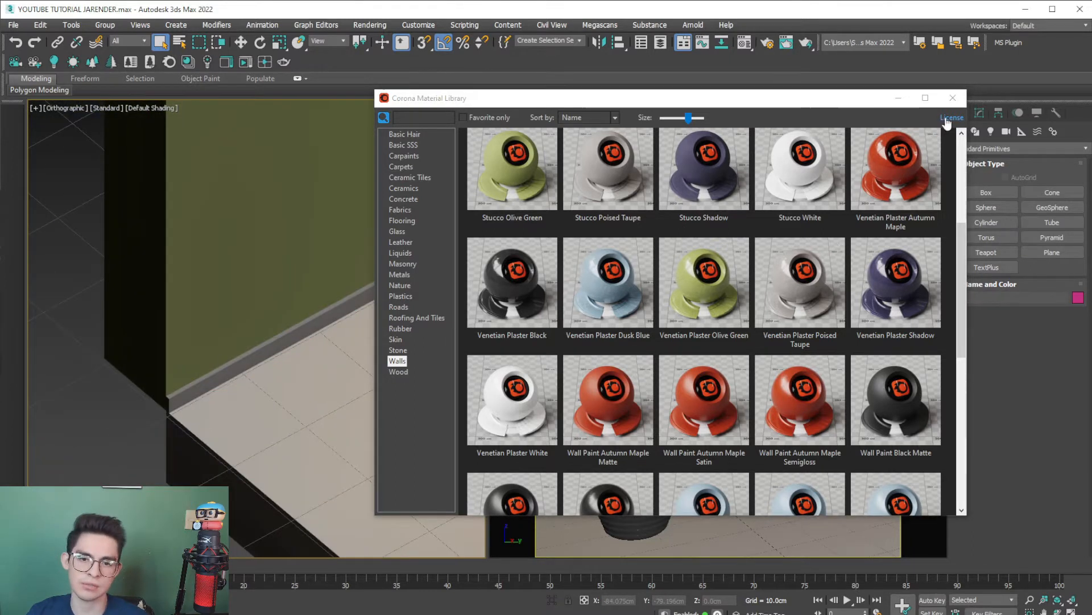
click(954, 98)
- Add a UVW Map modifier to the floor slab, with Box mapping and Real-World Map Size enabled
middle_drag(589, 228, 434, 237)
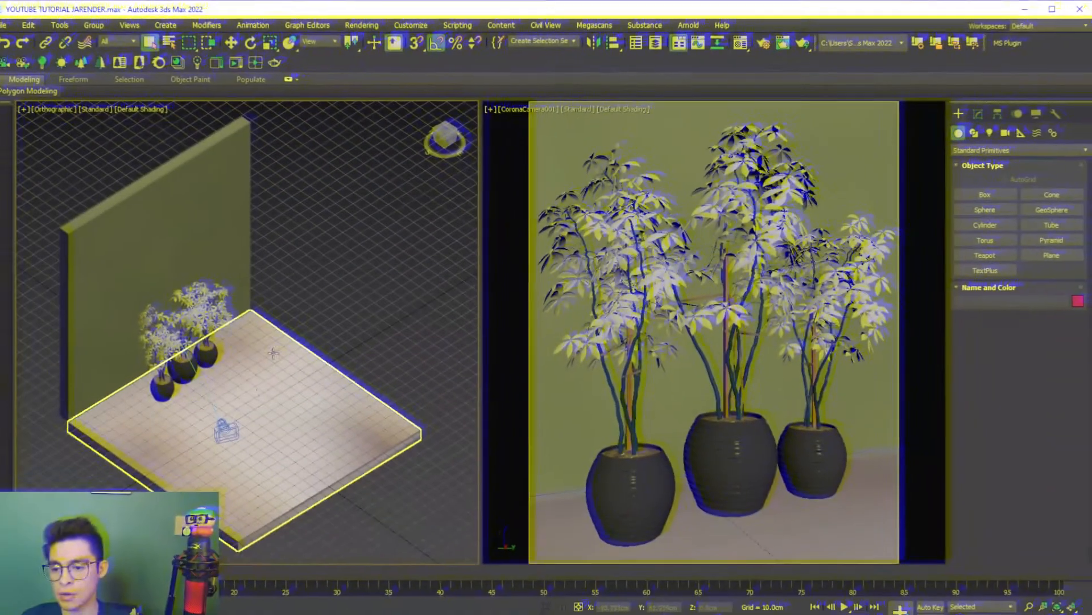
click(273, 353)
middle_drag(245, 389, 281, 375)
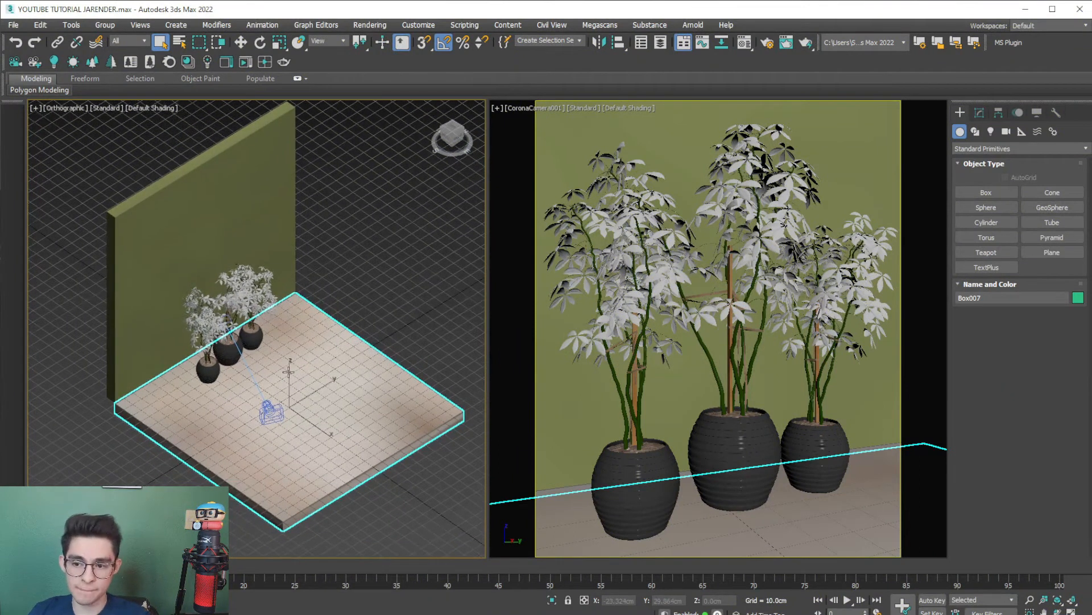
click(980, 112)
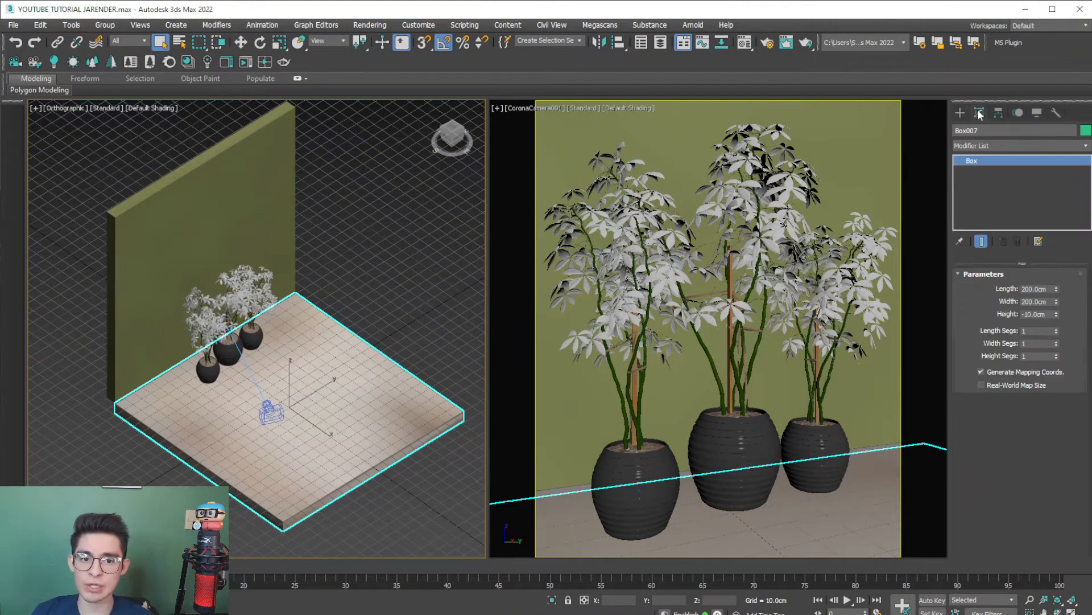
click(979, 149)
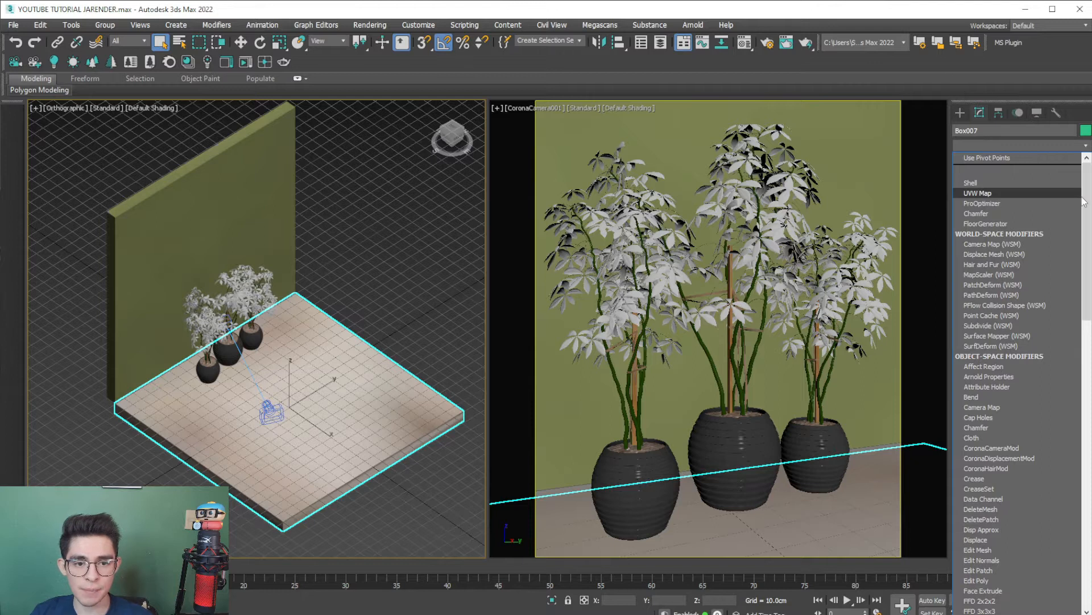
drag(1087, 202, 1083, 475)
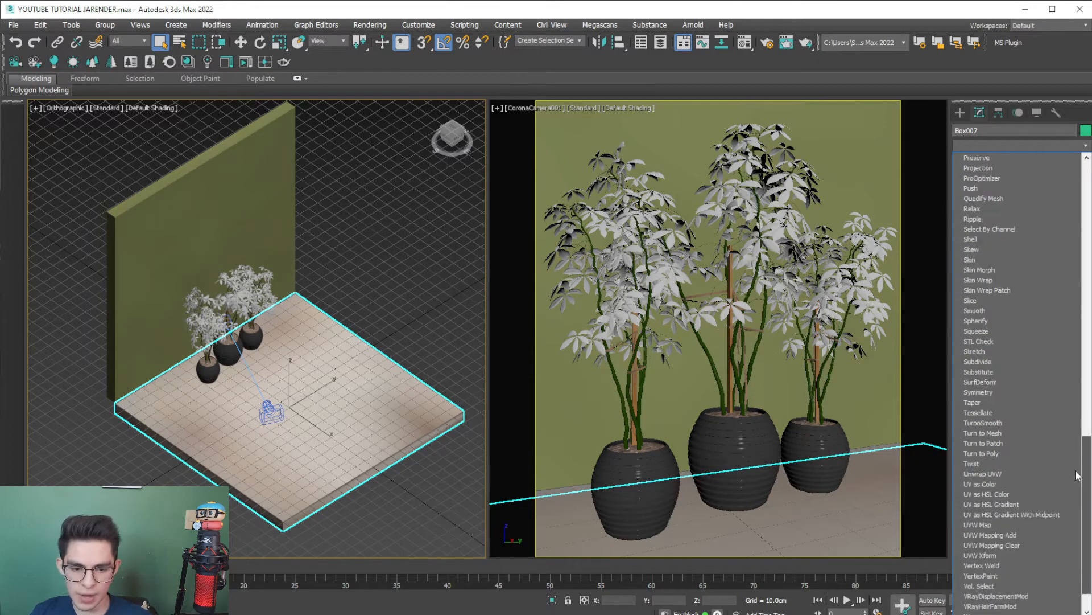
click(982, 525)
middle_drag(319, 482, 320, 453)
click(996, 342)
click(985, 462)
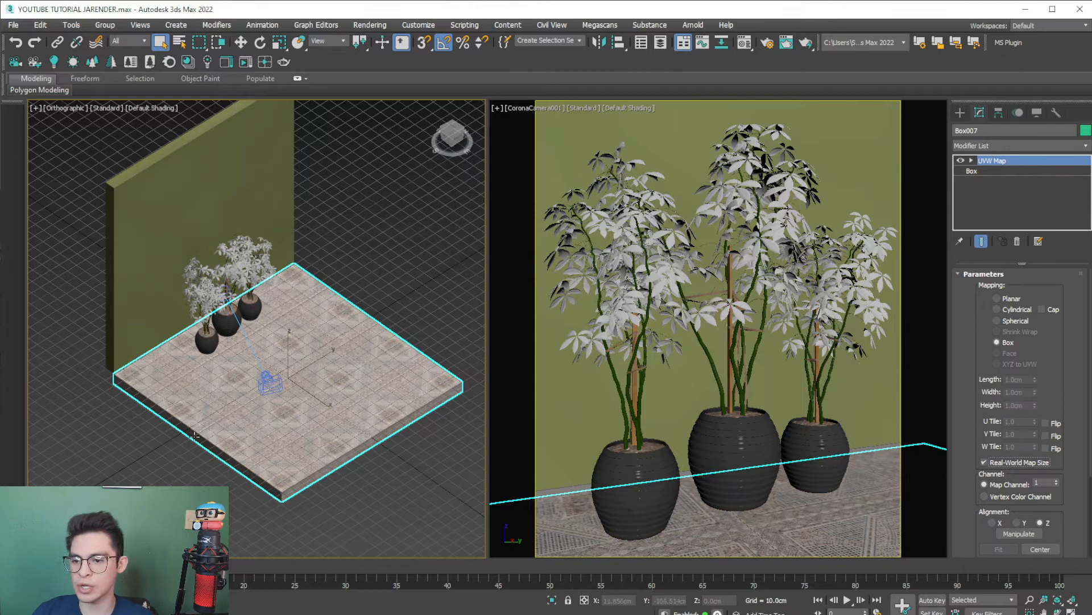
- Copy the floor's UVW Map modifier to the back wall and the baseboard
scroll(193, 436, up, 2)
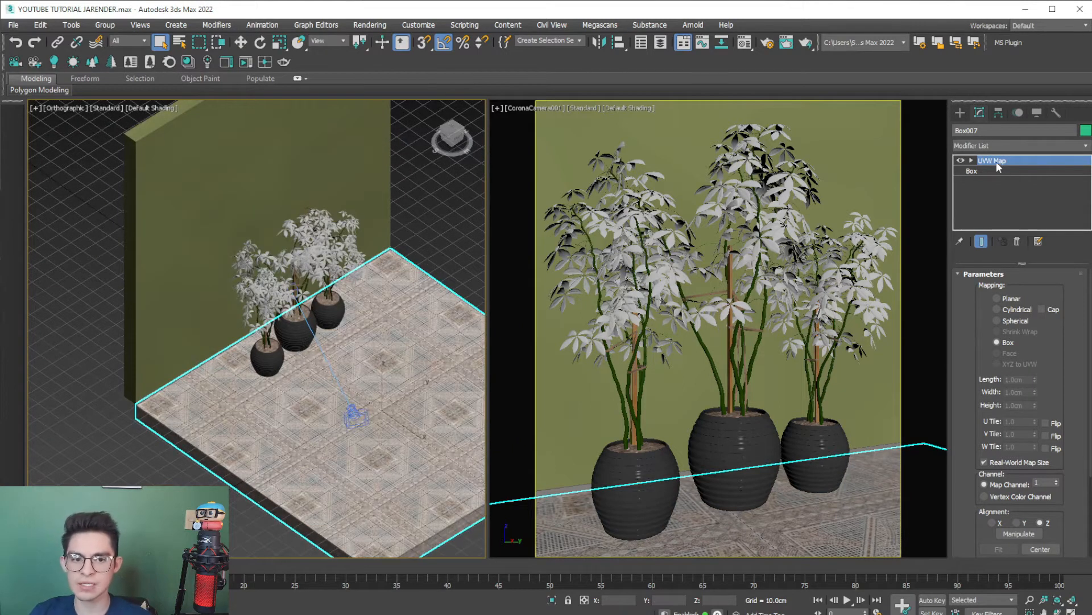
click(242, 285)
scroll(194, 393, up, 4)
scroll(195, 392, up, 2)
middle_drag(348, 342, 219, 376)
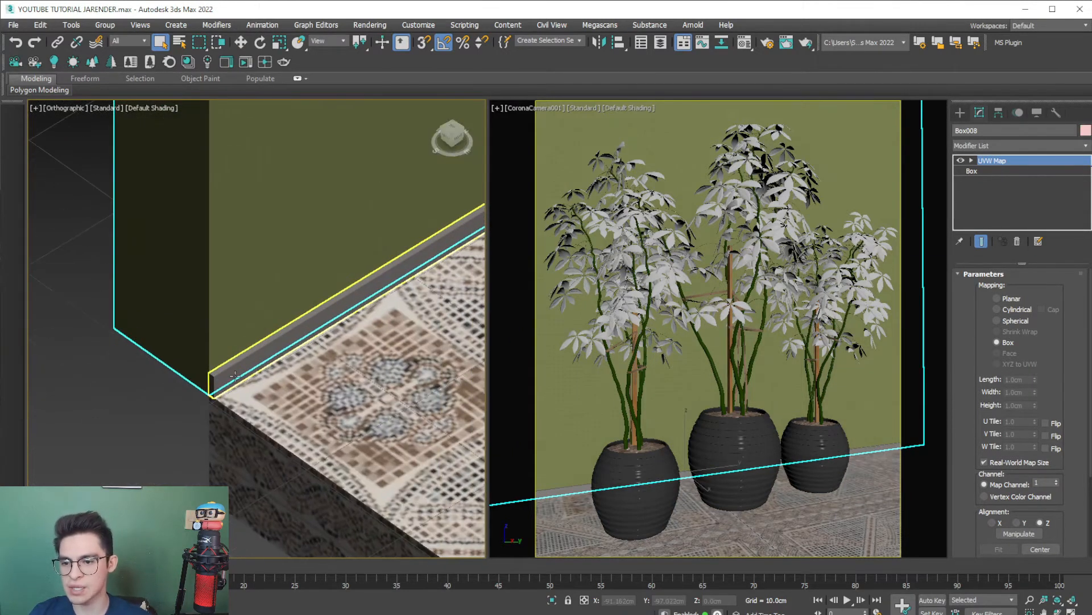
drag(987, 161, 219, 374)
scroll(179, 449, down, 5)
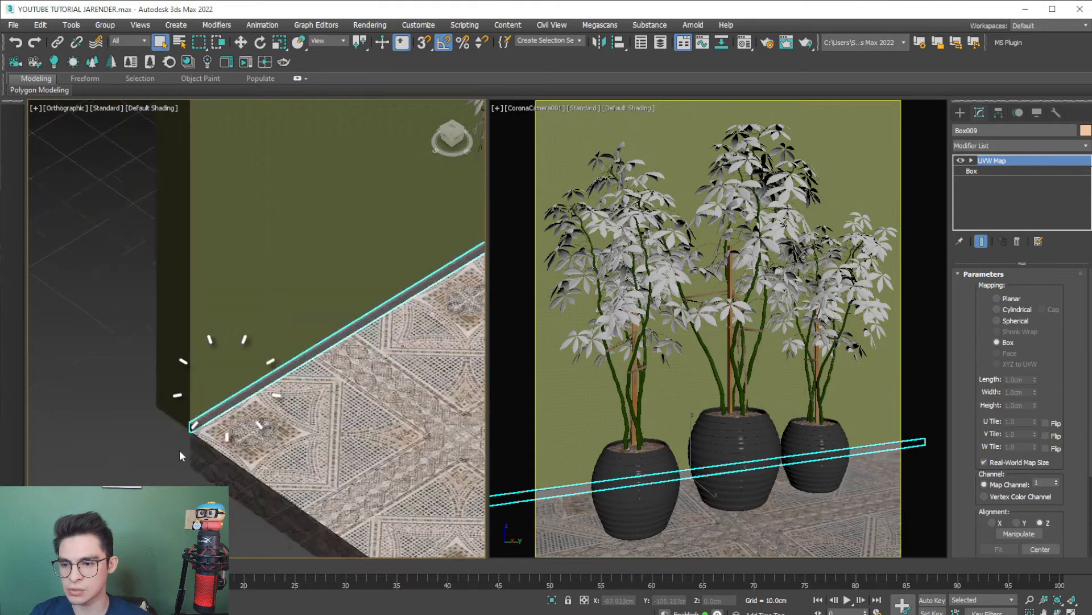
middle_drag(179, 448, 116, 387)
- Select the floor slab and examine how its tile pattern falls around the plants and along the wall
click(230, 382)
scroll(231, 382, down, 4)
alt+middle_drag(230, 383, 175, 365)
scroll(177, 370, up, 6)
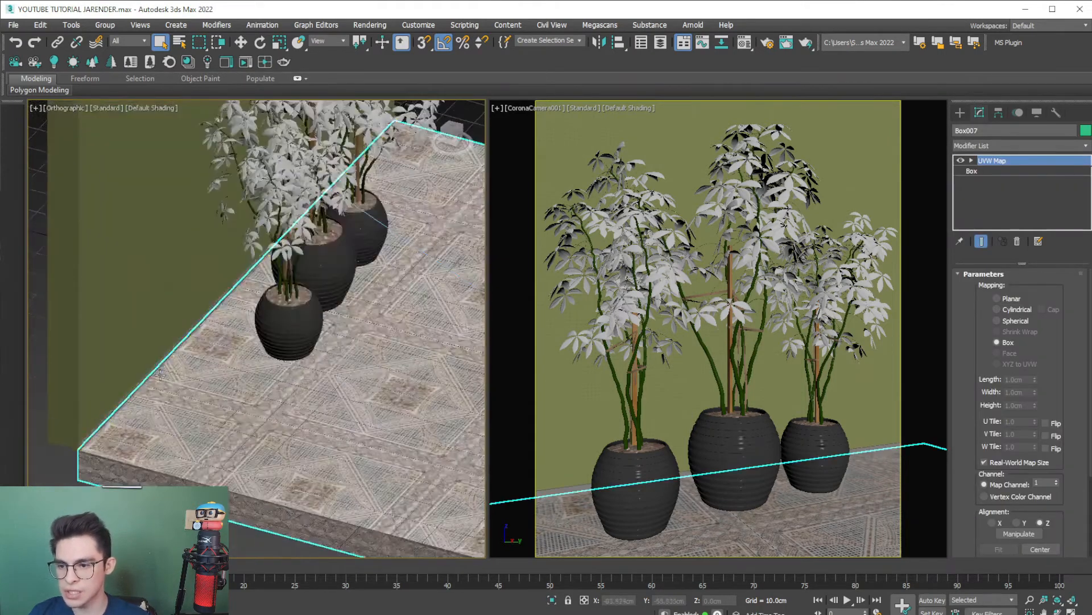
scroll(179, 375, down, 2)
scroll(181, 380, up, 2)
scroll(181, 380, down, 5)
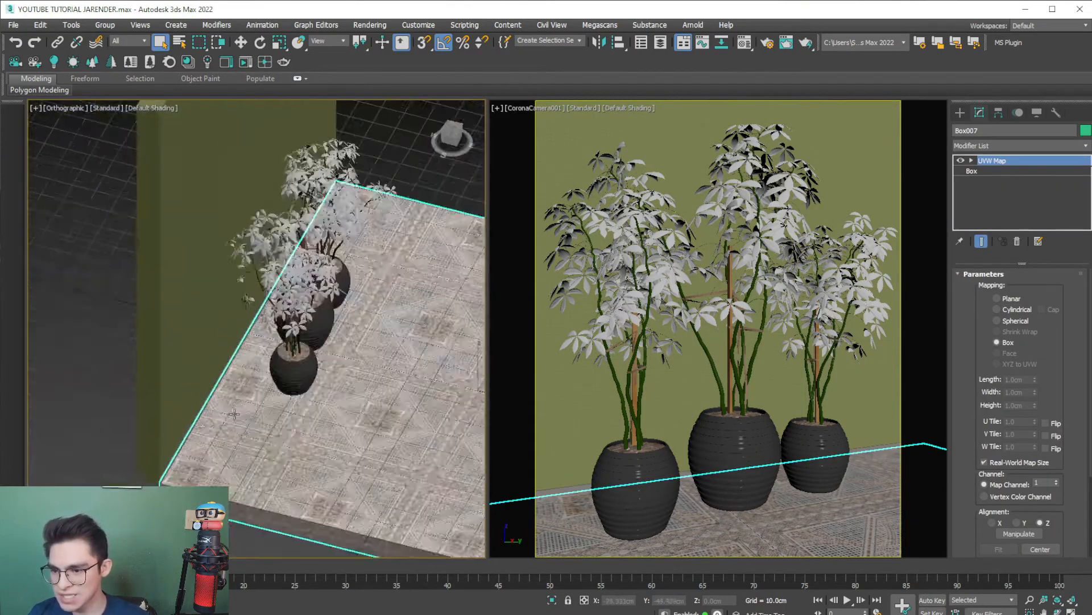
scroll(144, 404, up, 4)
middle_drag(168, 367, 151, 413)
scroll(195, 387, down, 2)
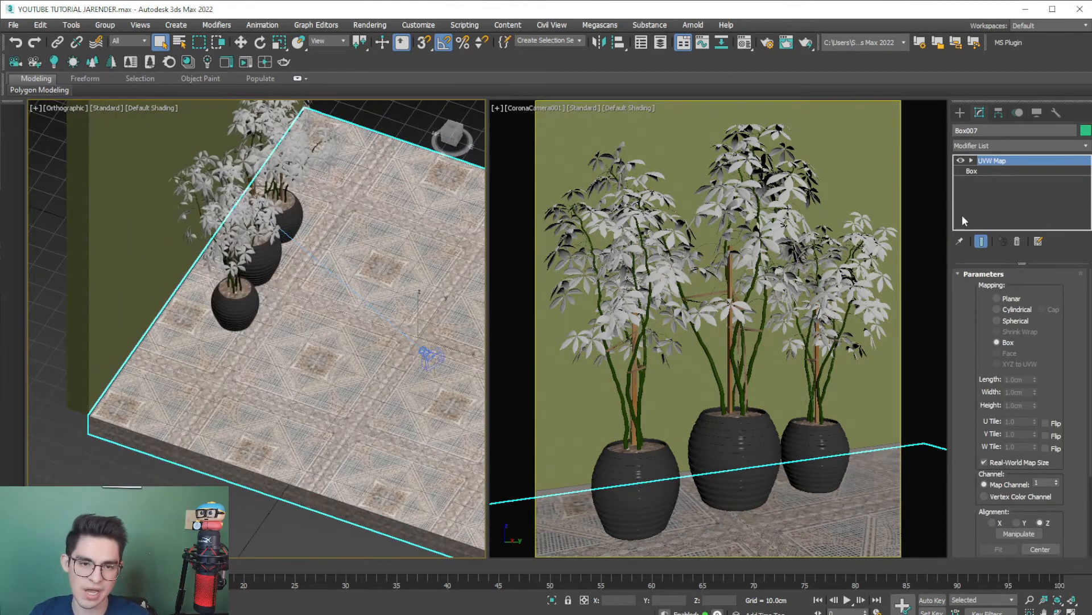
- Shift the floor's UVW Map gizmo about 16 cm along X to reposition the tile pattern, and deselect the slab
click(998, 173)
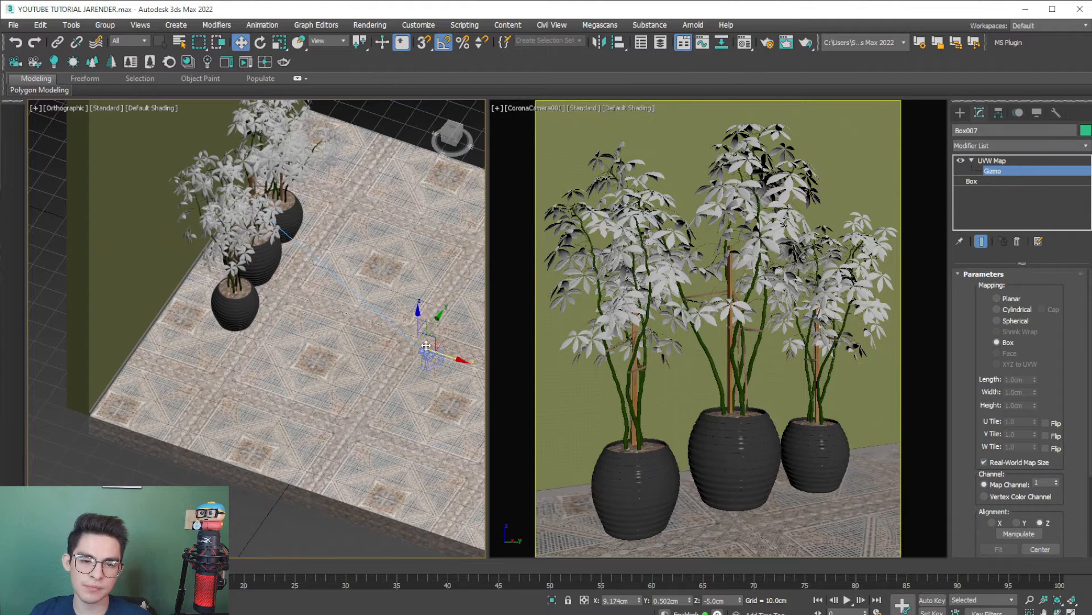
drag(453, 360, 482, 383)
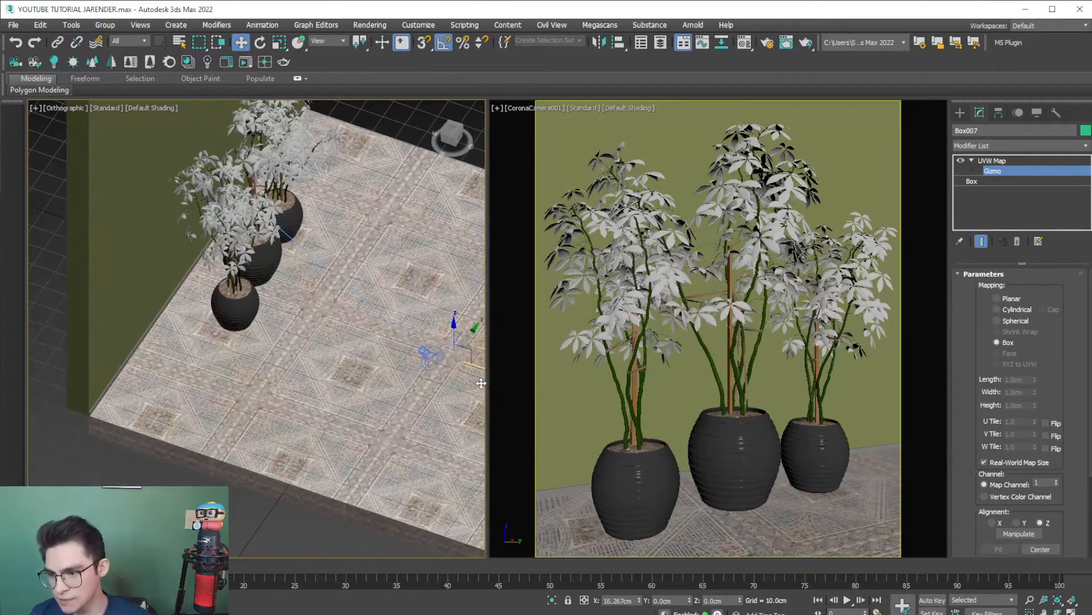
scroll(86, 410, up, 11)
scroll(114, 415, down, 9)
scroll(213, 388, up, 5)
scroll(213, 388, down, 5)
middle_drag(426, 377, 283, 390)
scroll(273, 385, down, 3)
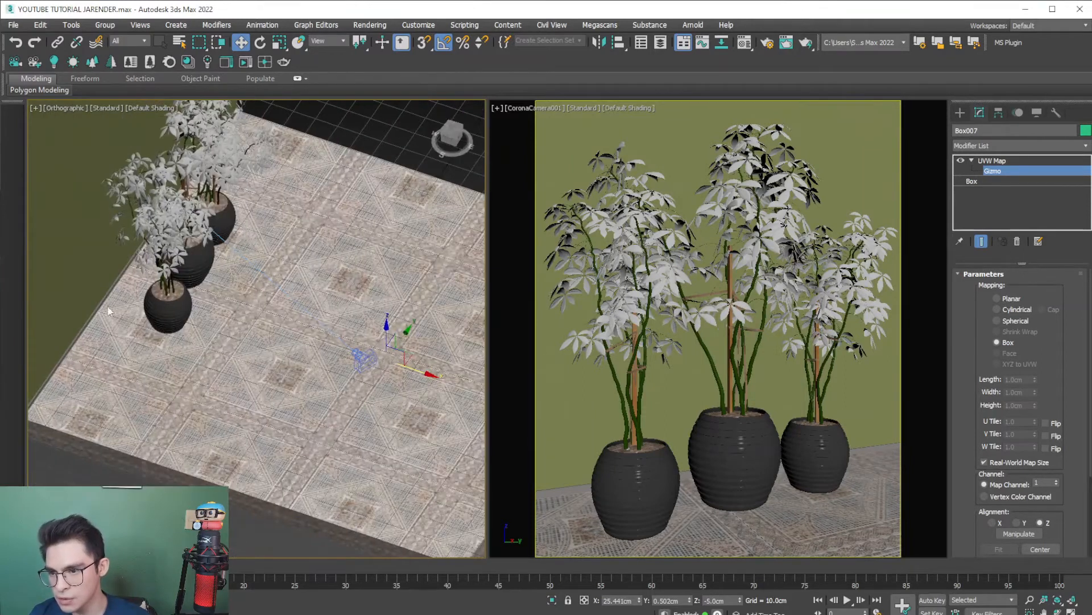
click(977, 161)
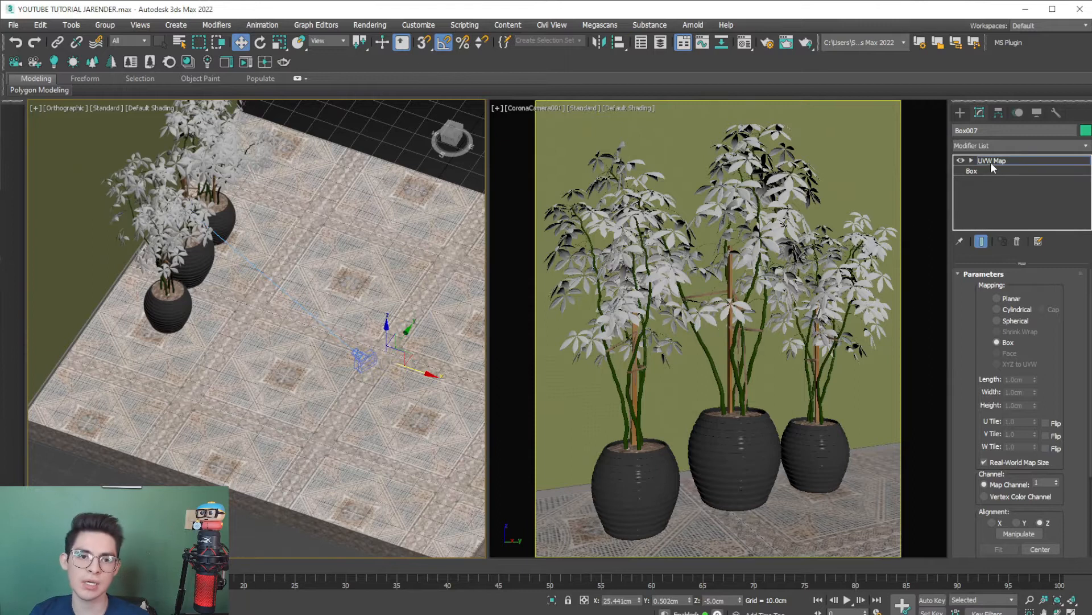
scroll(261, 421, down, 4)
click(261, 411)
alt+middle_drag(261, 410, 133, 480)
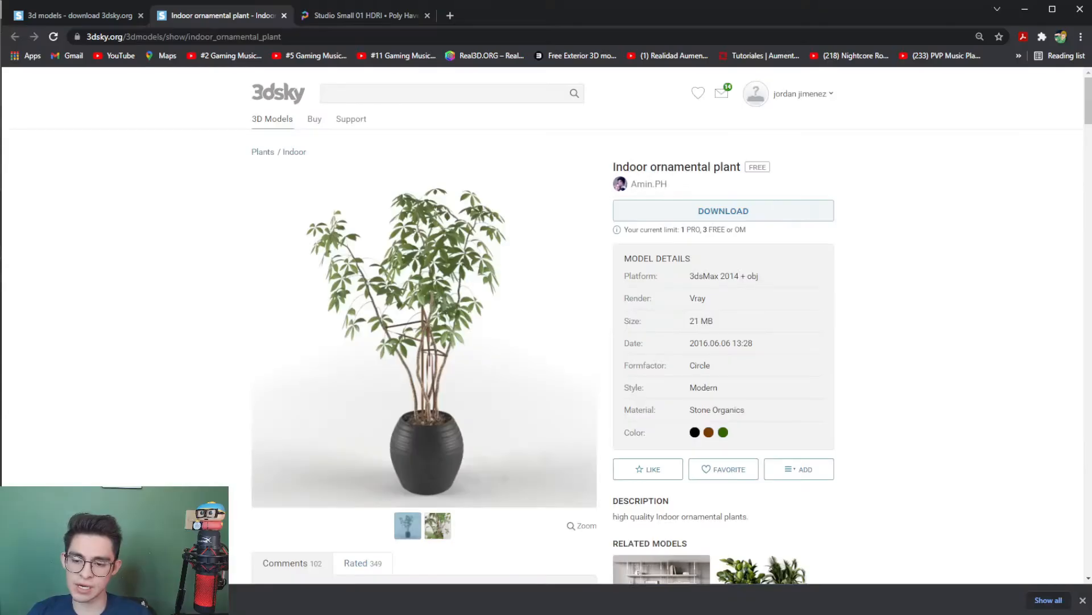
- Start Corona interactive rendering of the camera view and place the frame buffer clear of the orthographic view
click(359, 16)
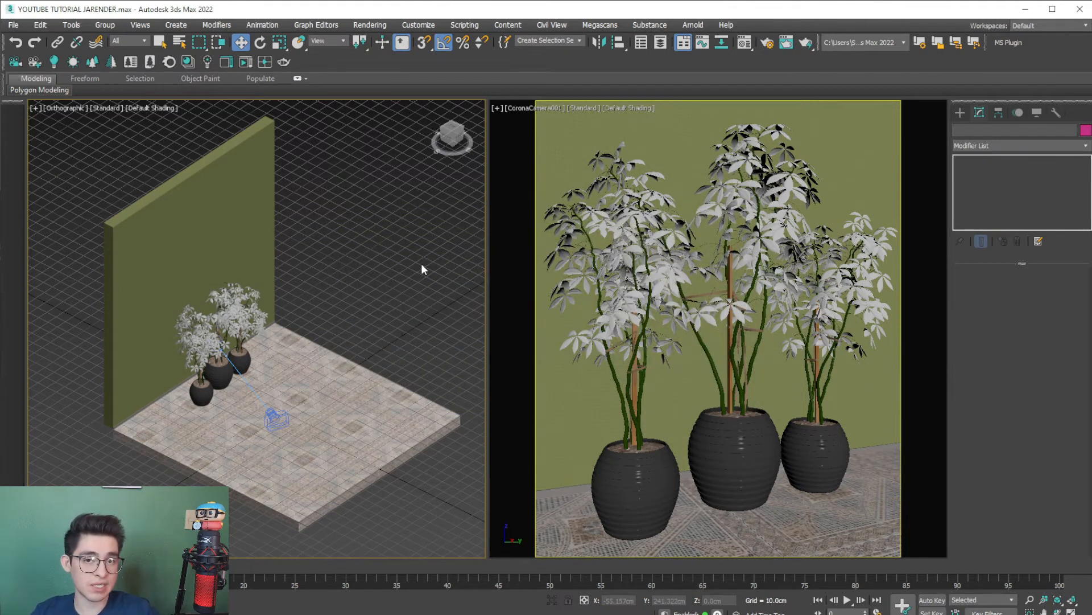
click(644, 305)
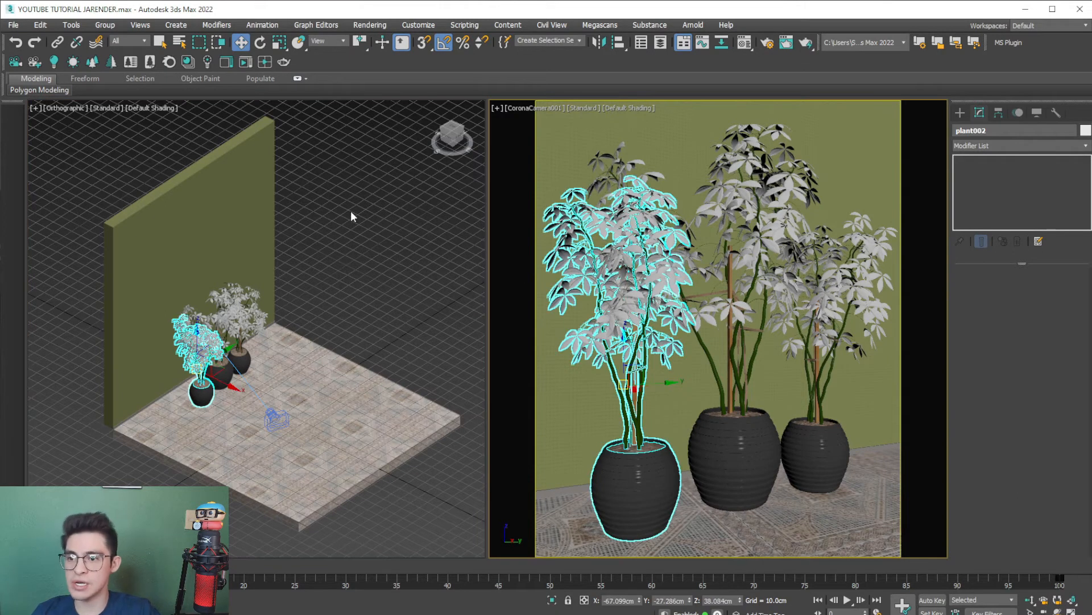
click(245, 62)
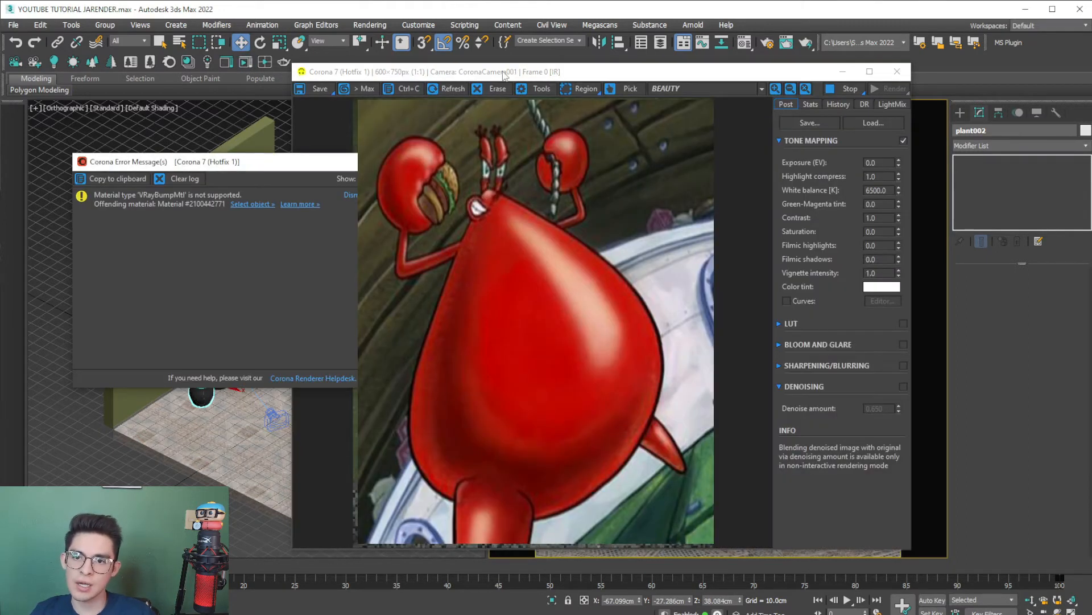
drag(503, 75, 649, 54)
- Move the Corona error message window clear of the rendered image and close it
drag(262, 167, 240, 97)
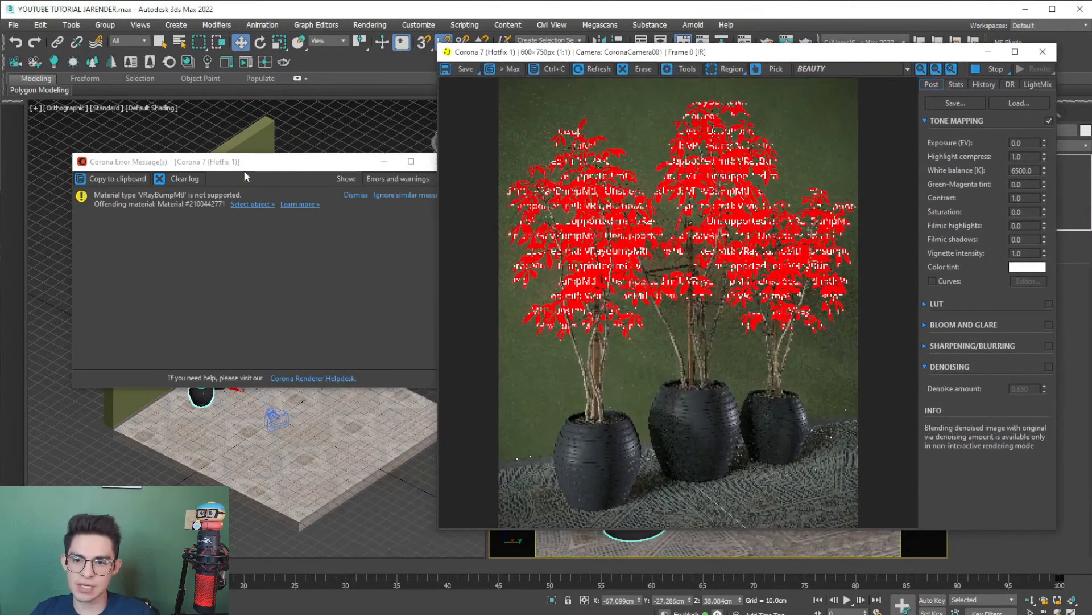
drag(245, 177, 239, 99)
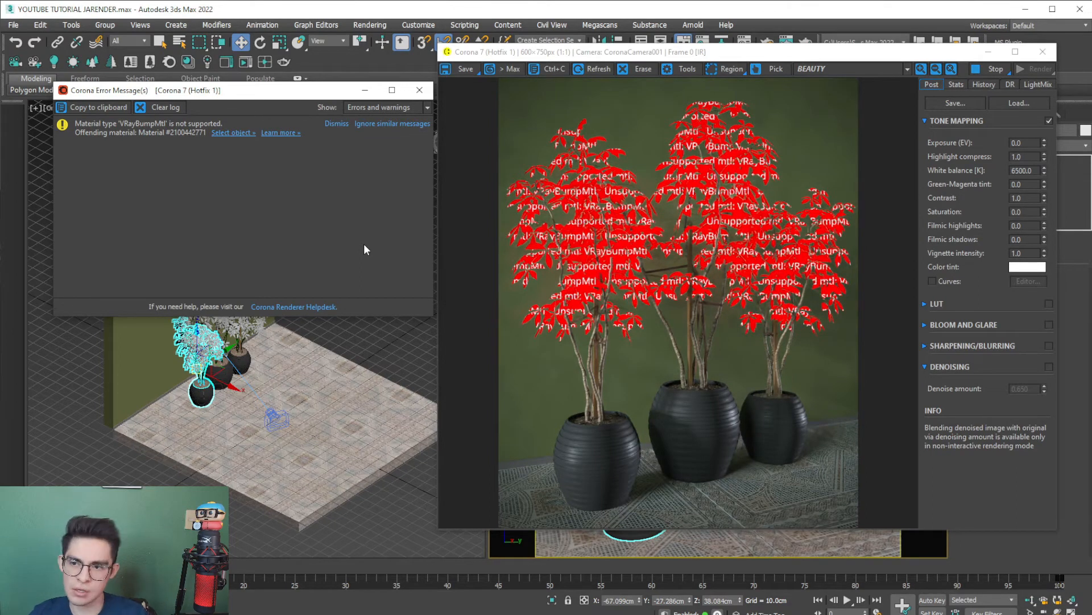
drag(317, 95, 289, 146)
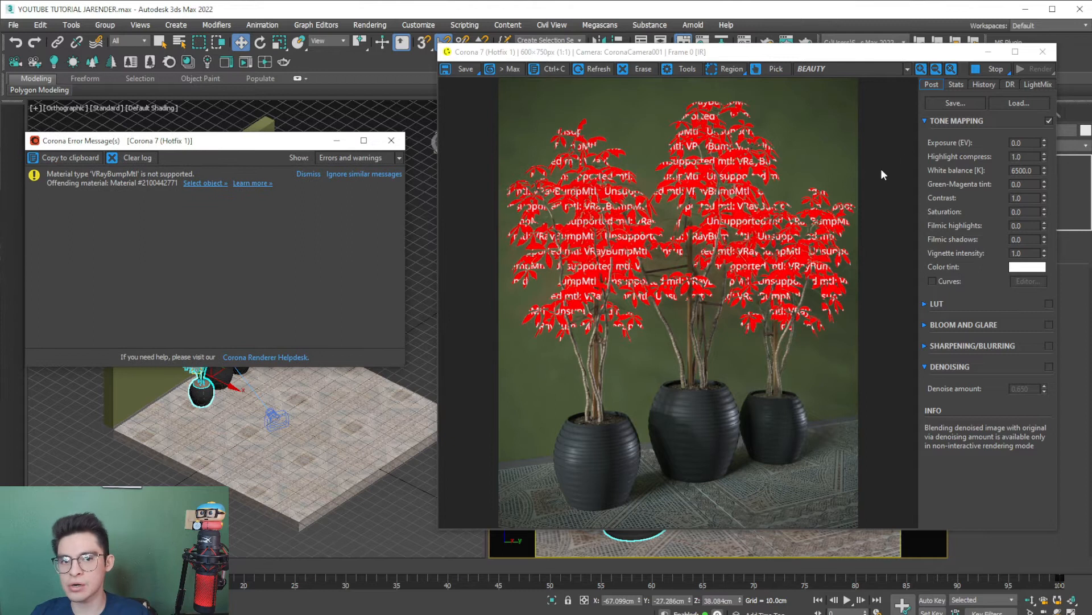
click(390, 140)
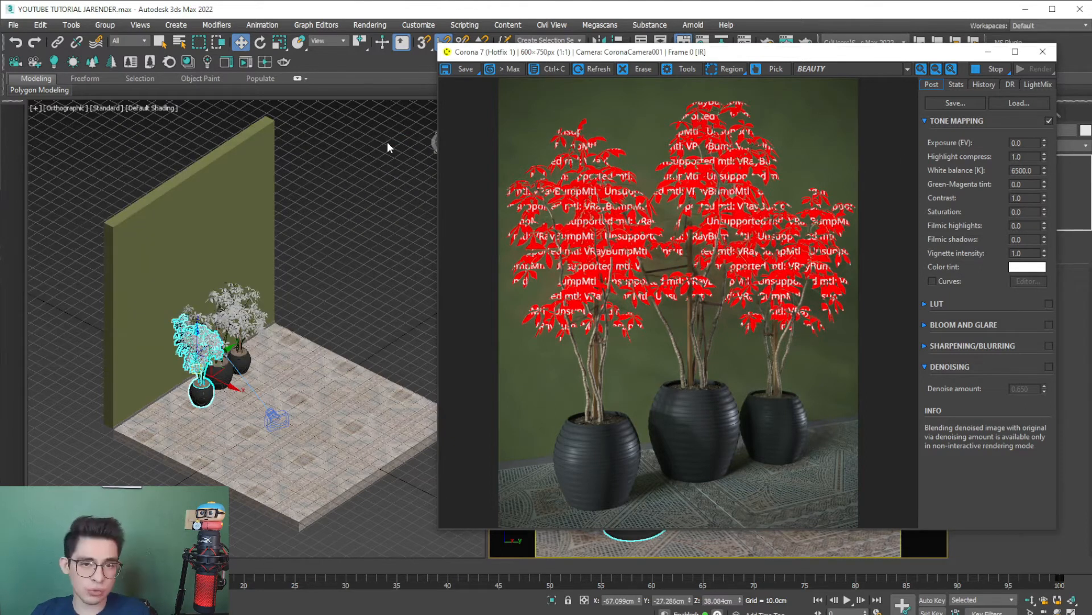
- Convert all of the scene's materials, maps and lights with the Corona Converter, and close the script listener and converter windows
click(169, 63)
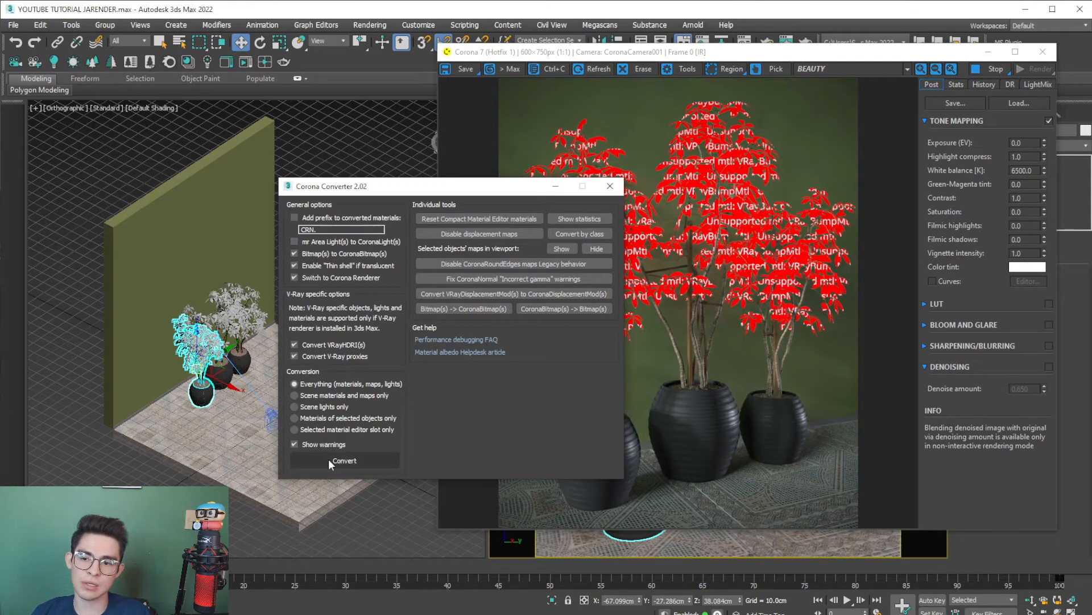
click(328, 458)
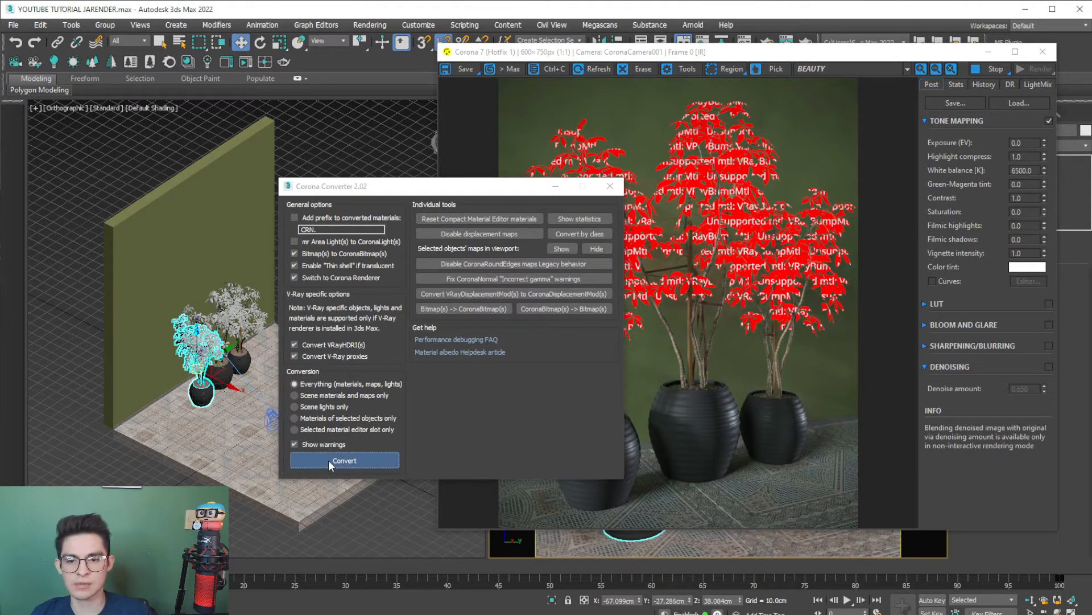
drag(518, 195, 869, 116)
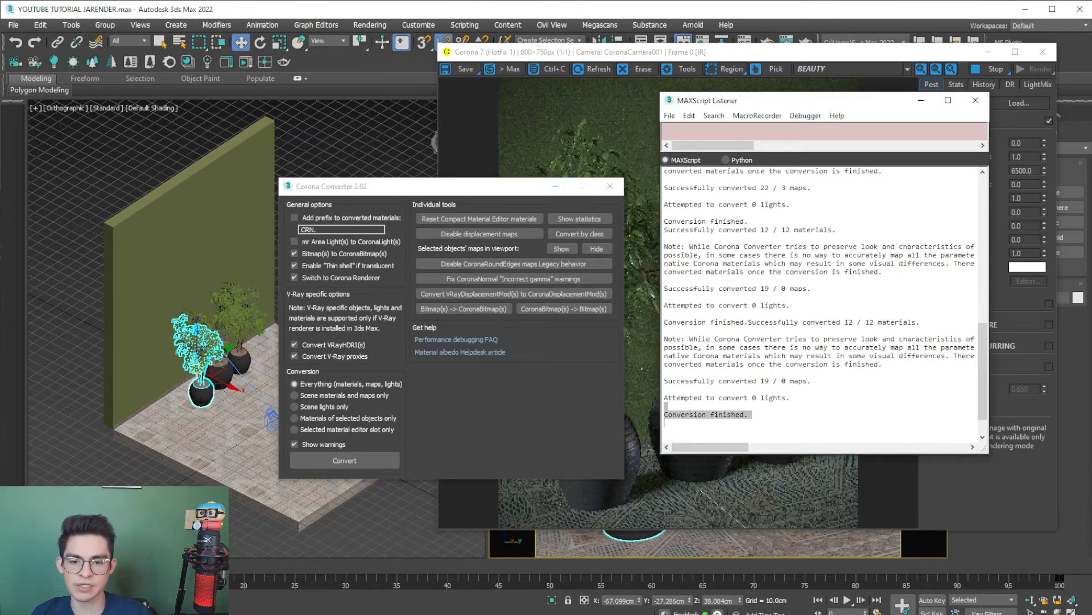
click(978, 106)
click(610, 186)
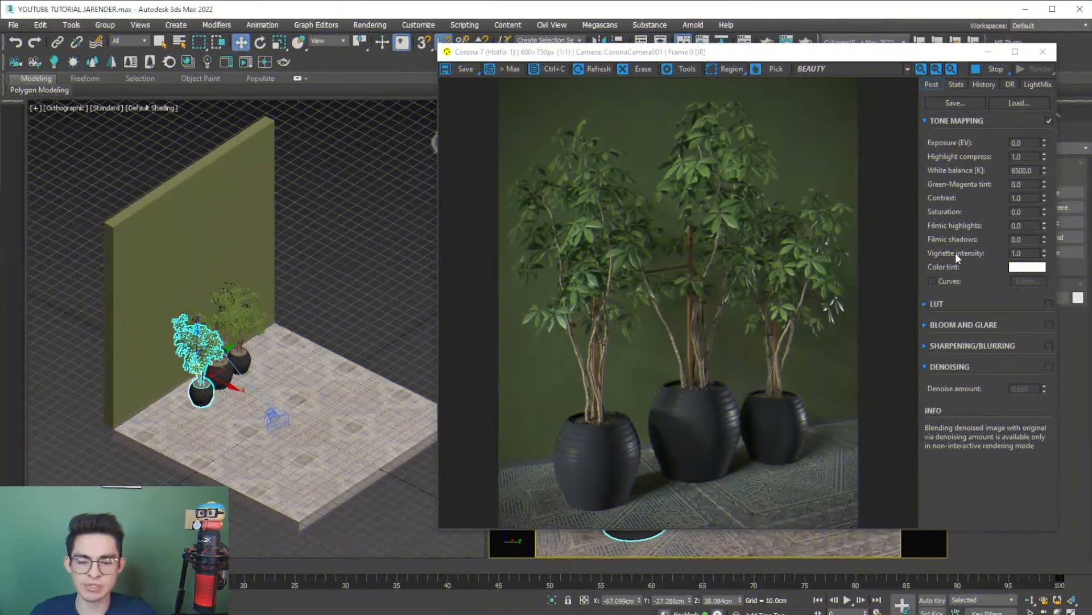
- Set the render's tone mapping exposure to 0.5 EV, trying 1.0 as a brighter comparison
click(1018, 143)
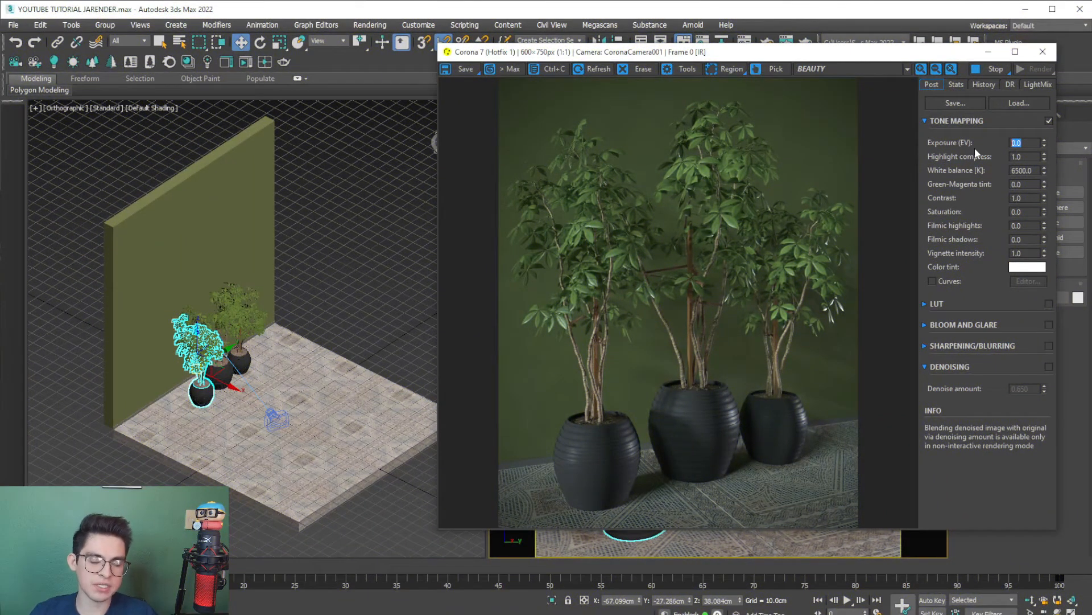
text(0.5)
key(Return)
text(1)
key(Return)
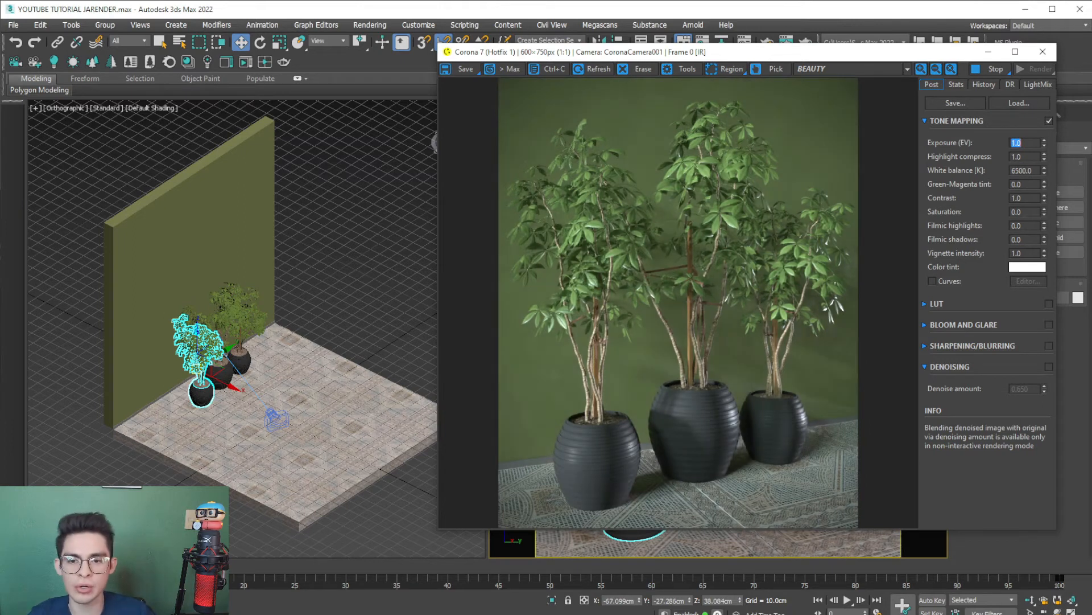
text(0.5)
key(Return)
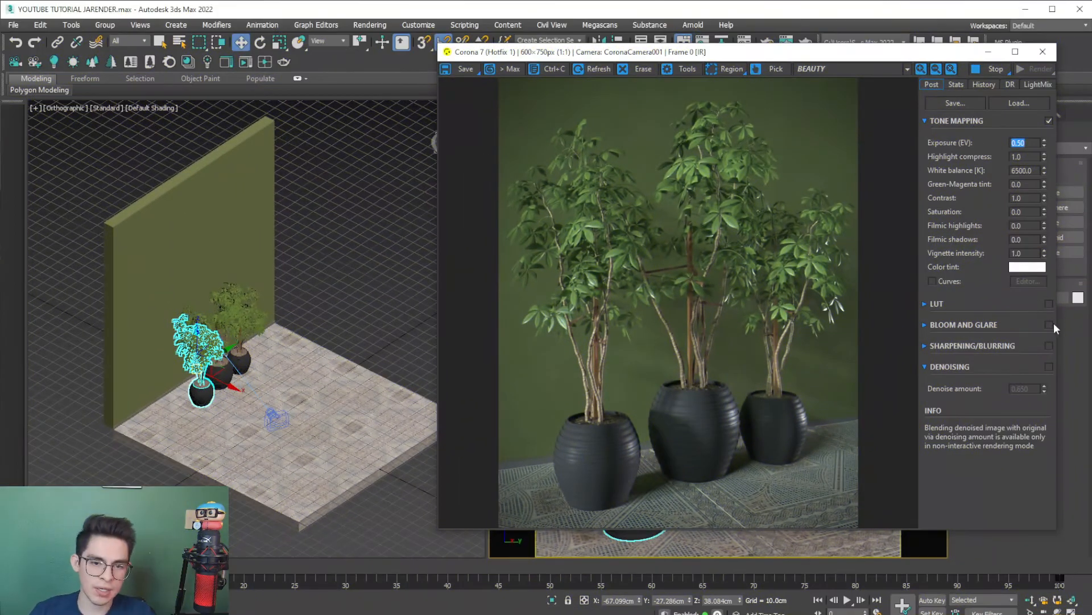
- Enable the LUT, compare the render with and without it, and set its opacity to 0.5
click(924, 305)
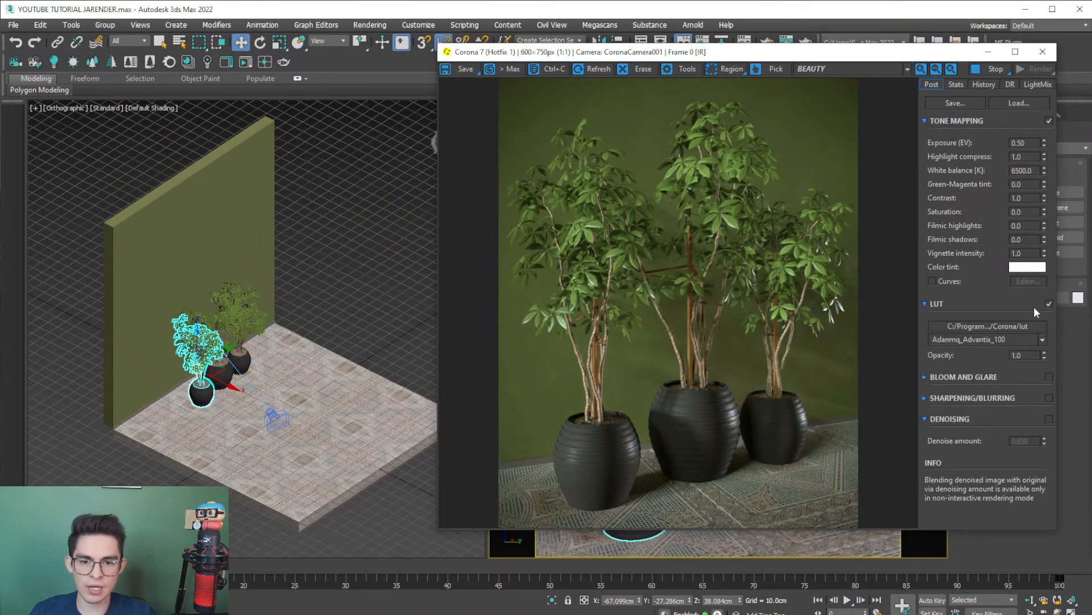
click(1048, 305)
click(1048, 305)
click(1048, 305)
click(1048, 305)
click(1048, 305)
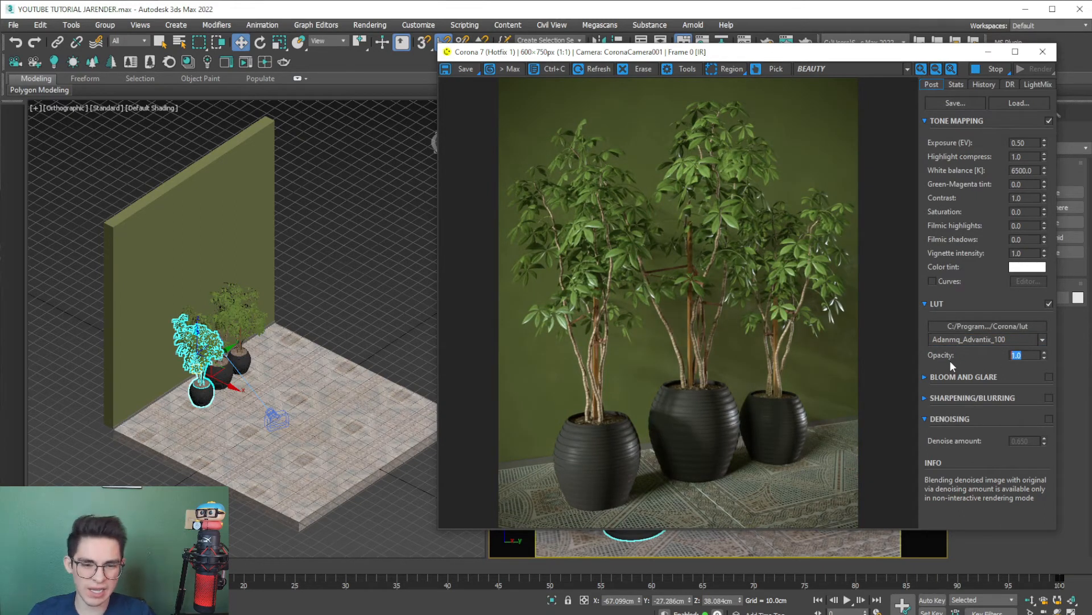
text(0.5)
key(Return)
text(0.)
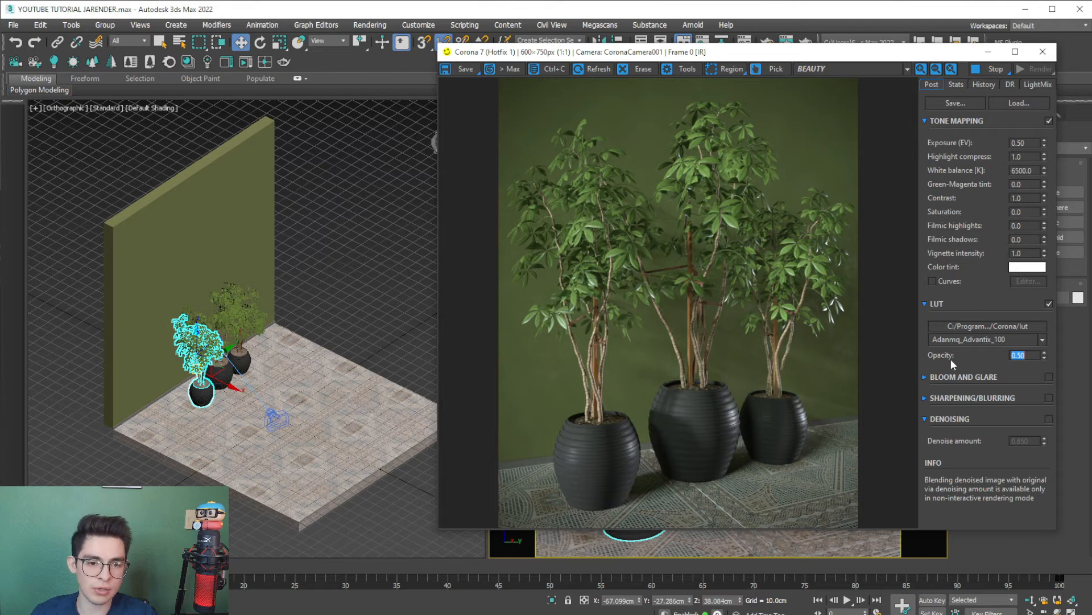
- Choose the Kim_Amlan...graphic_03 LUT and compare the rendered image with it on and off
click(956, 340)
drag(1042, 375, 1026, 521)
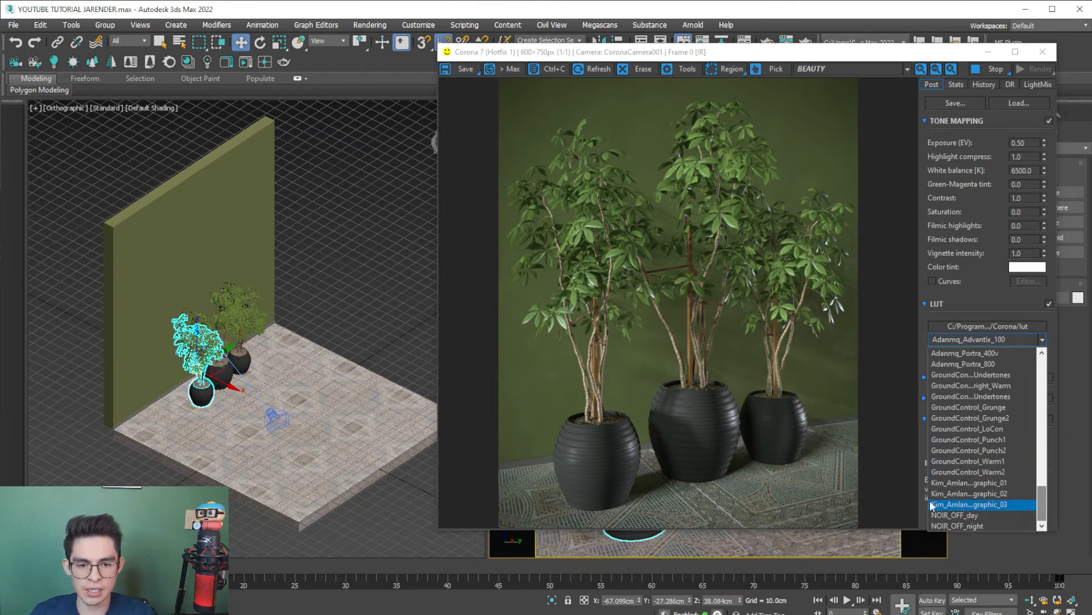
click(967, 504)
click(1047, 304)
click(1047, 304)
click(1047, 304)
click(1048, 304)
click(1048, 303)
click(1048, 304)
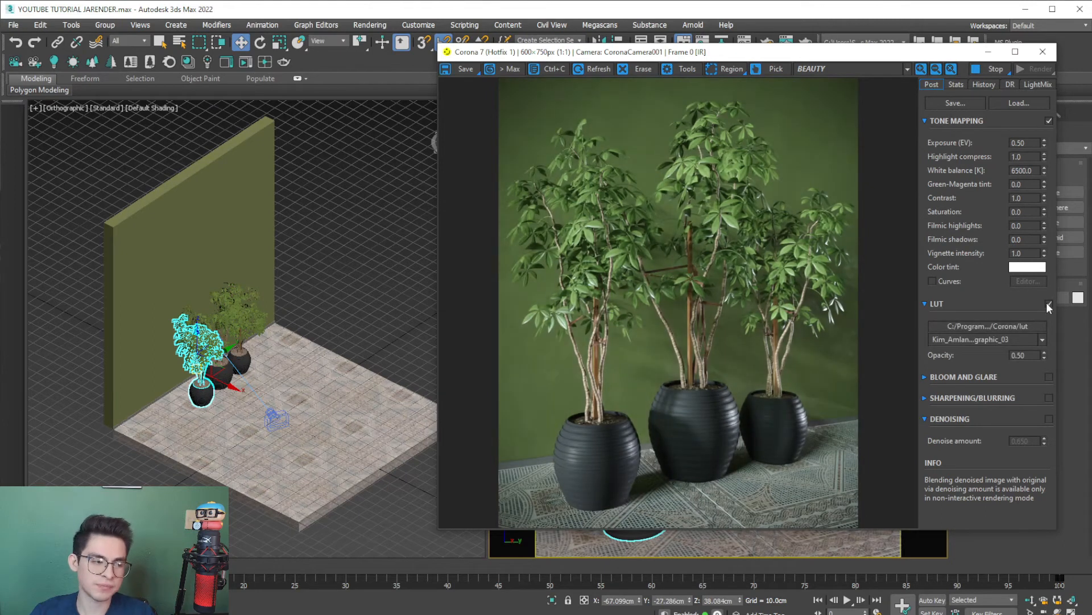
- Minimize the frame buffer to reveal both viewports and deselect the plant
drag(854, 52, 754, 69)
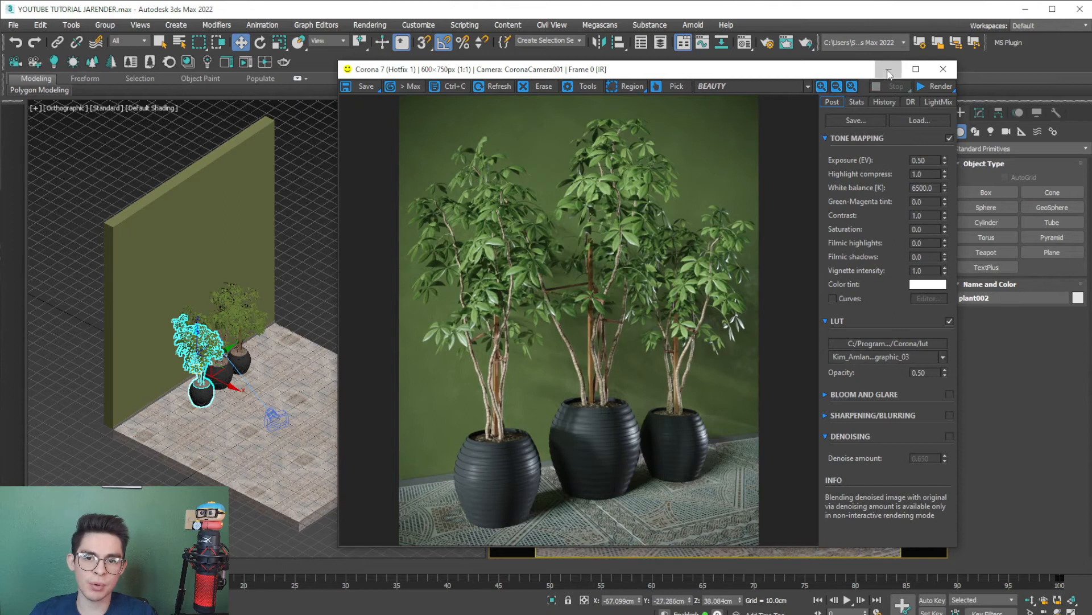
click(888, 73)
click(428, 279)
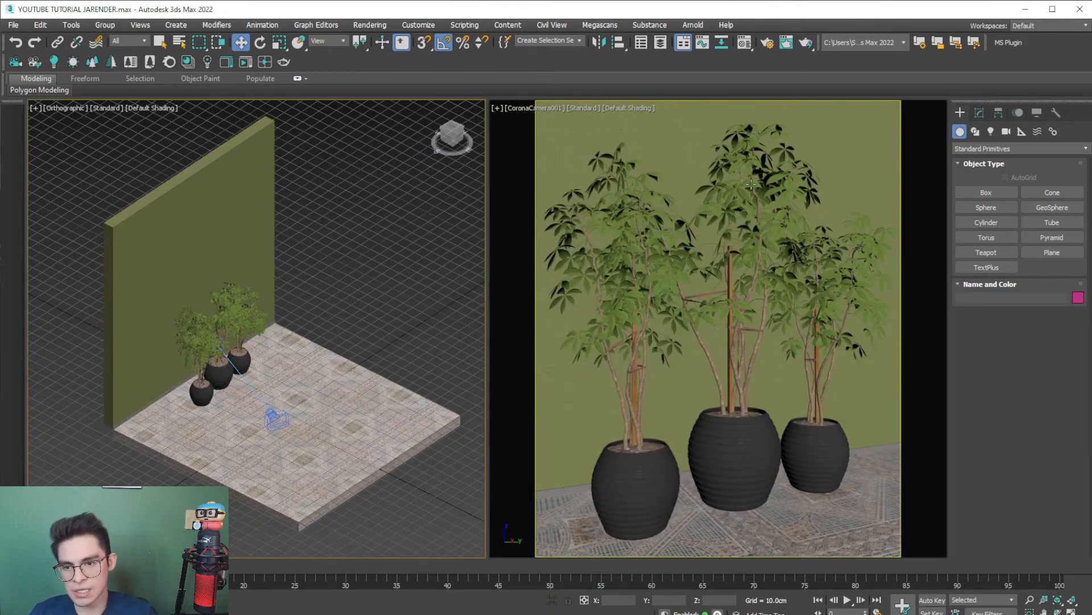
- Switch the camera viewport to Perspective, frame the three plants from the front, and create a second Corona camera from that view
click(519, 112)
click(546, 147)
click(718, 328)
scroll(719, 329, down, 3)
click(720, 330)
scroll(722, 353, up, 5)
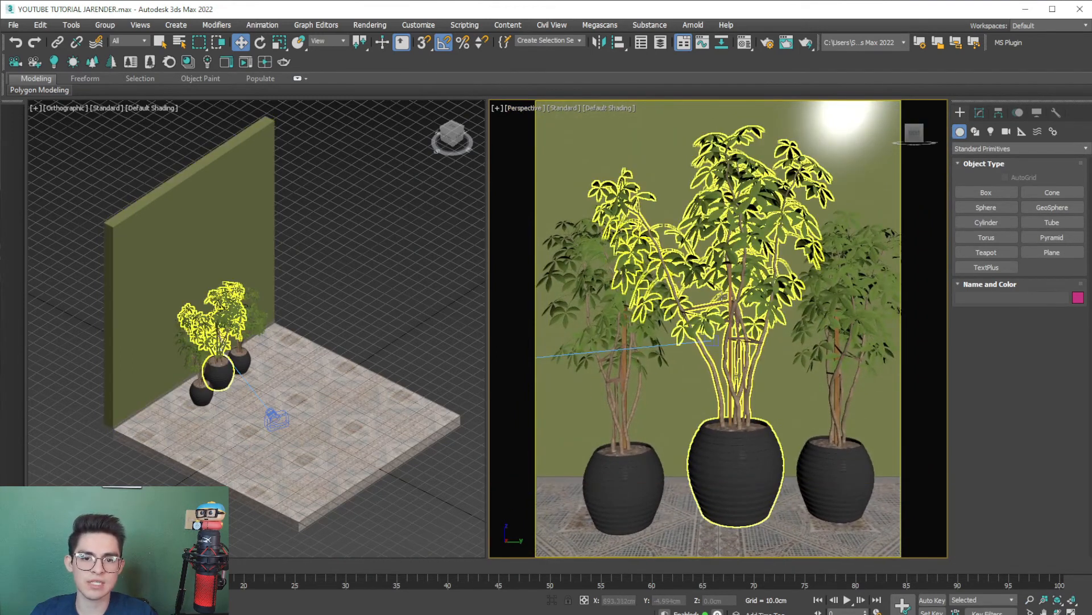
middle_drag(727, 308, 722, 310)
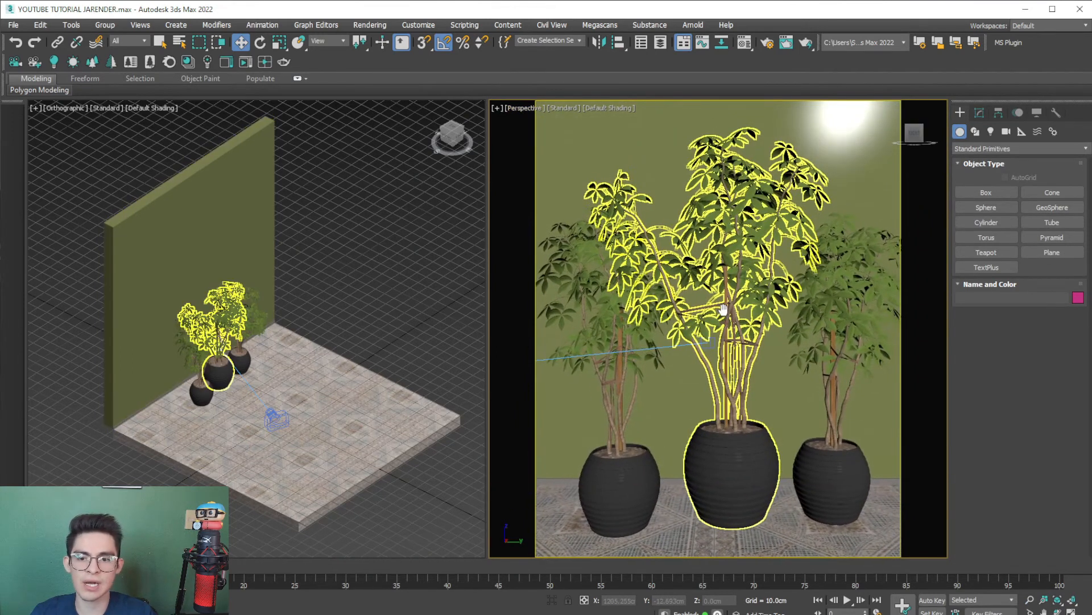
click(55, 63)
drag(335, 400, 346, 403)
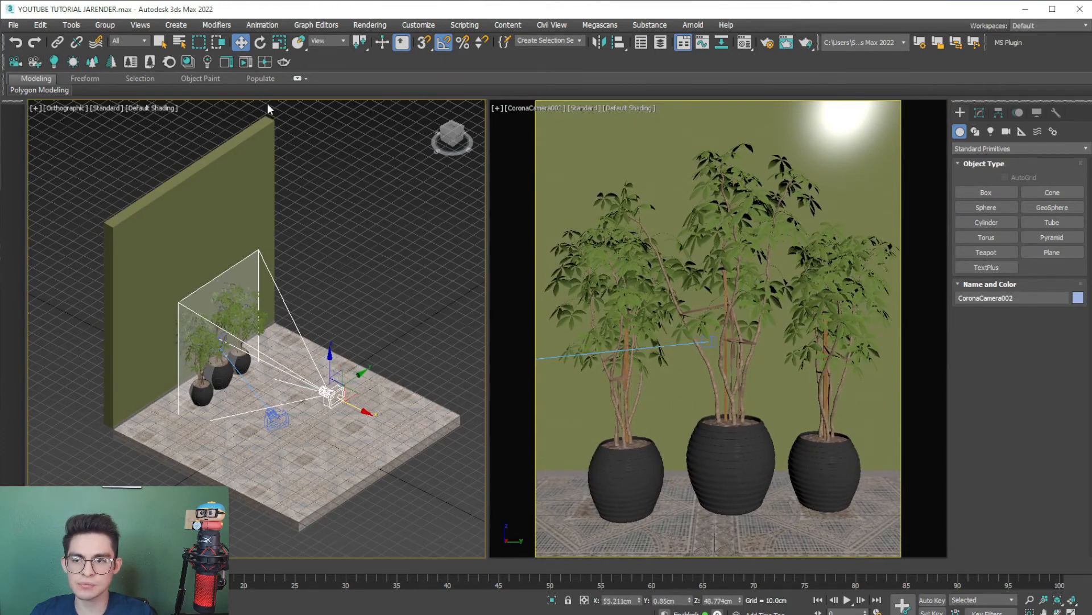
- Start Corona interactive rendering, activate the new camera's viewport for it, and place the frame buffer clear of the desktop edge
click(246, 62)
drag(506, 70, 625, 69)
click(332, 301)
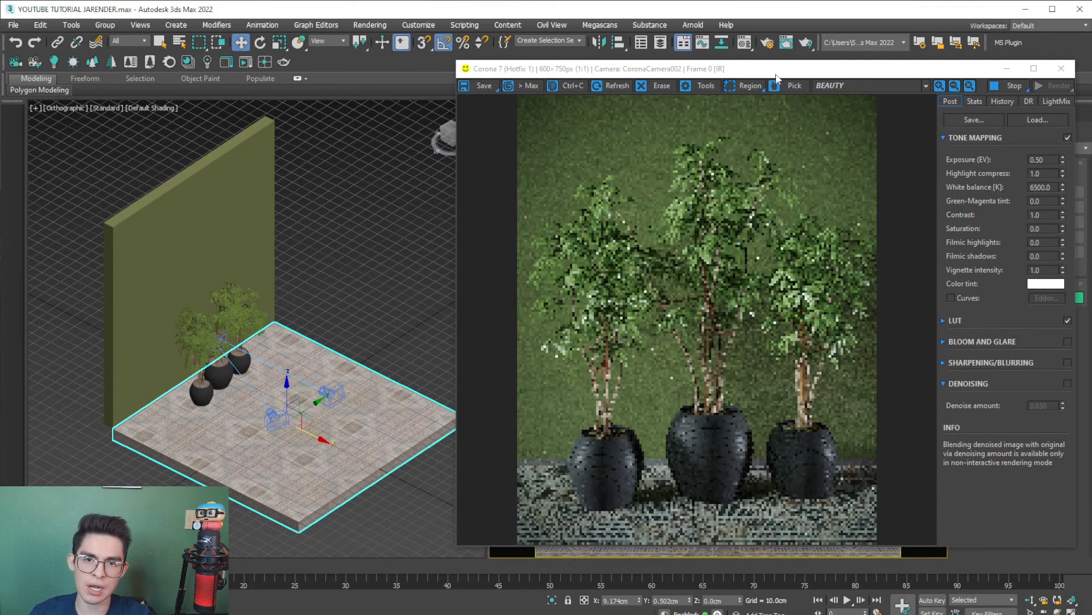
drag(777, 75, 179, 190)
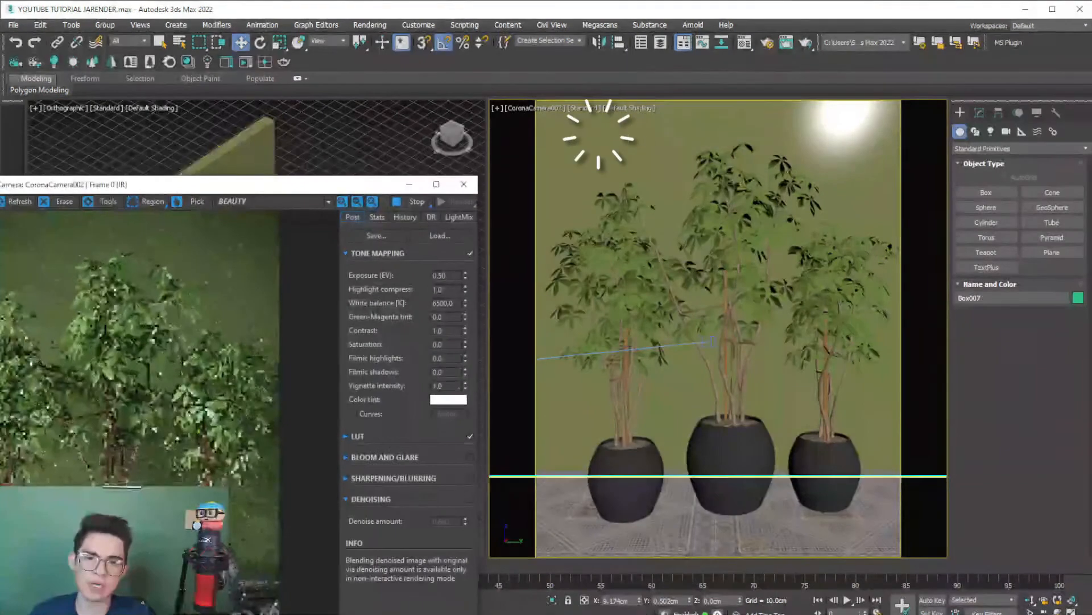
click(748, 166)
drag(337, 183, 700, 87)
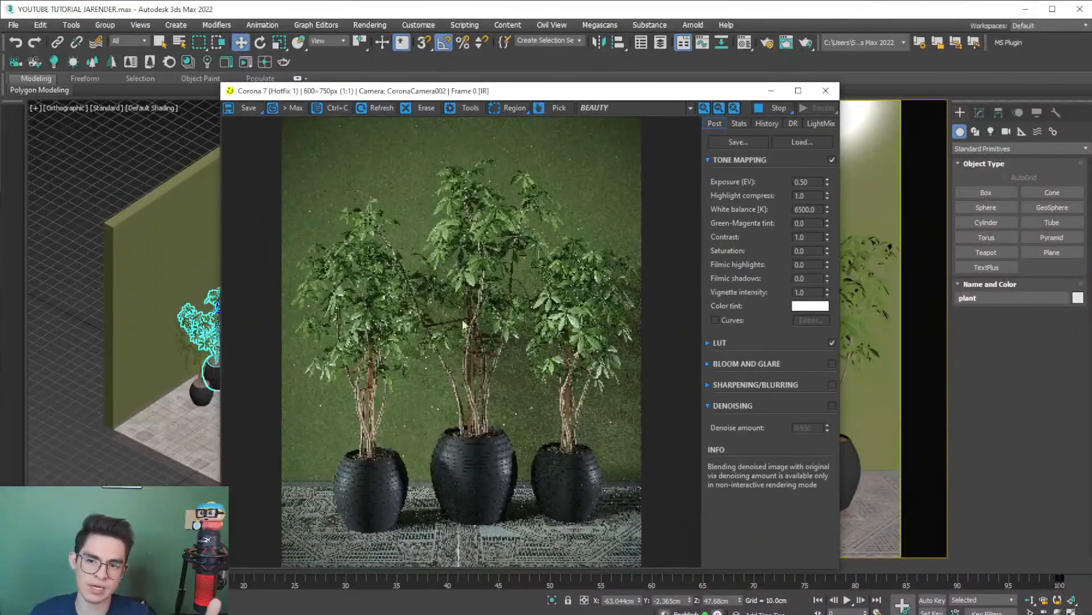
drag(575, 88, 633, 52)
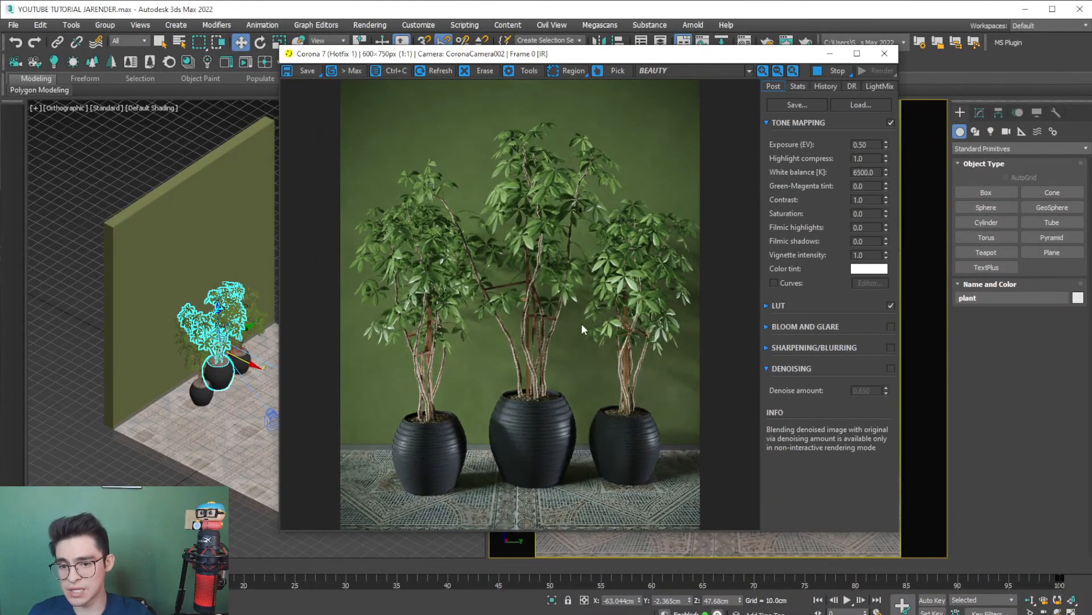
- Stop and close the interactive render, slightly adjust the second camera's framing of the plants, and restart interactive rendering
click(834, 70)
click(885, 53)
middle_drag(739, 343, 734, 345)
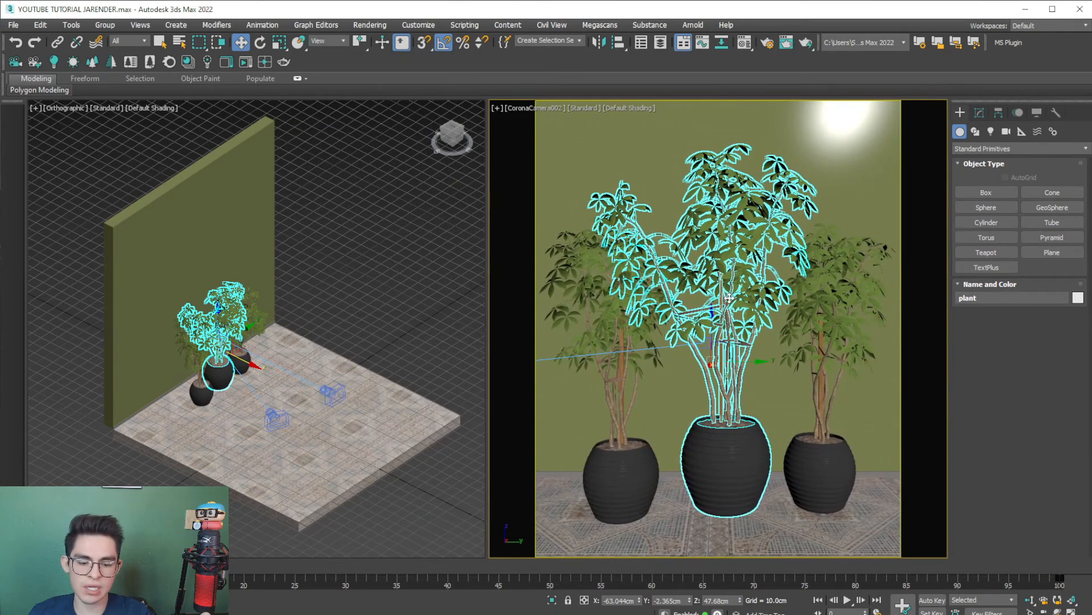
click(246, 63)
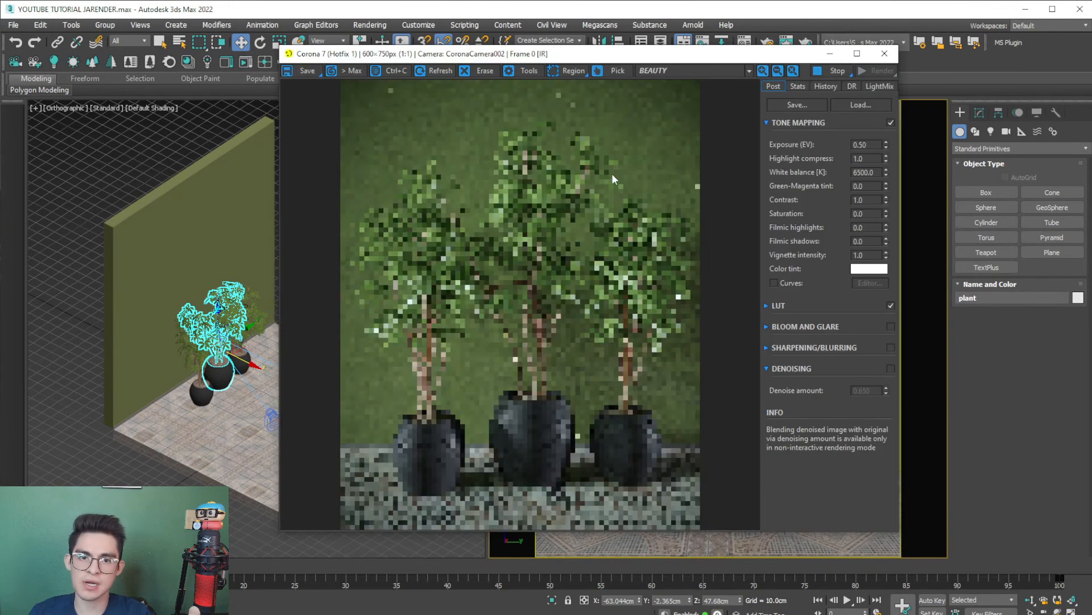
- Start the final 1200 x 1500 render of CoronaCamera002 and move the render progress window clear of the frame buffer
drag(791, 55, 797, 60)
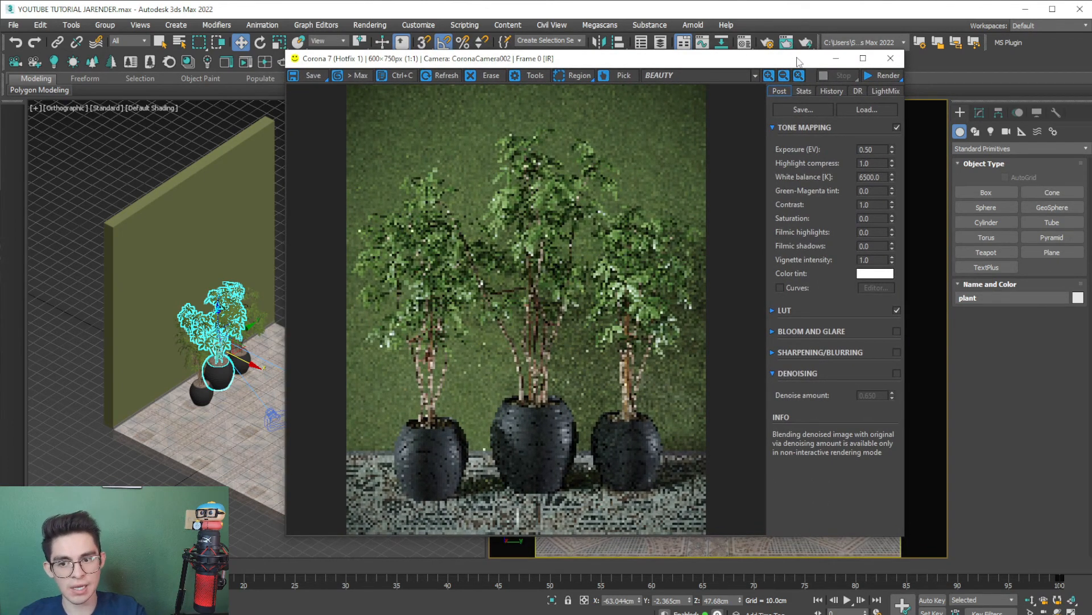
click(882, 75)
drag(244, 67, 166, 64)
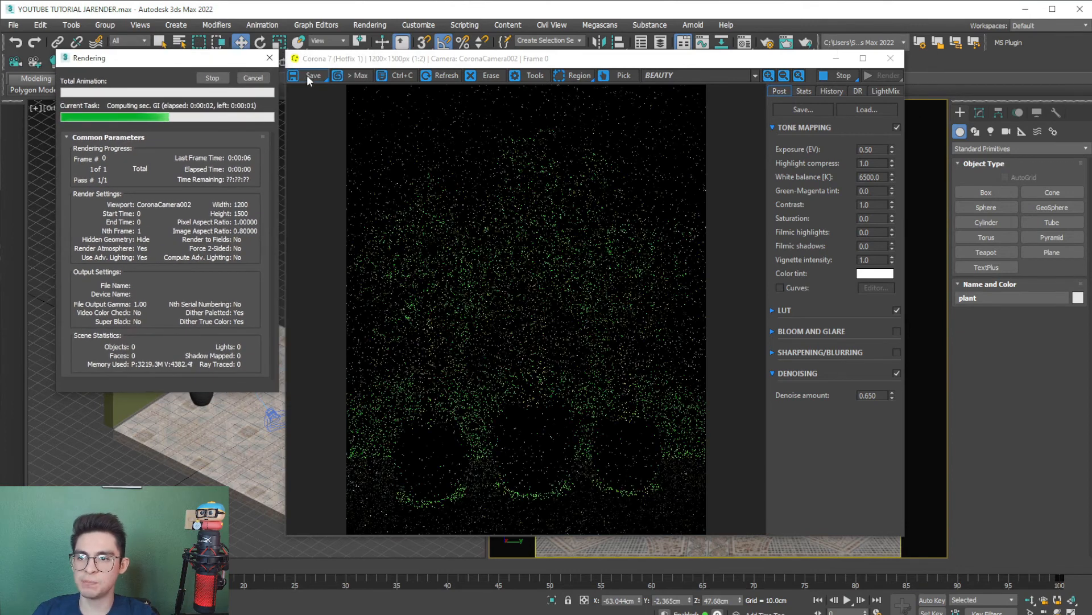